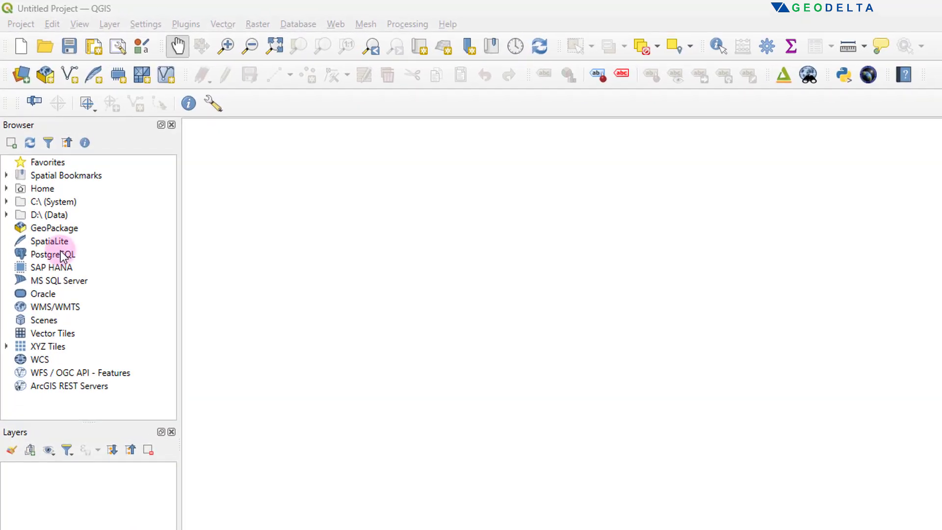
Step: Expand XYZ Tiles in the Browser and select the OpenStreetMap connection
double_click(55, 348)
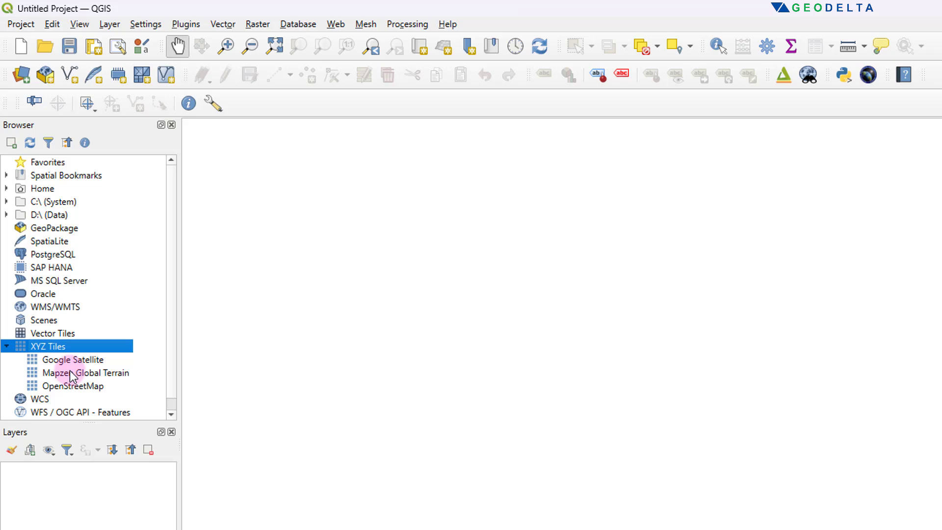
left_click(79, 387)
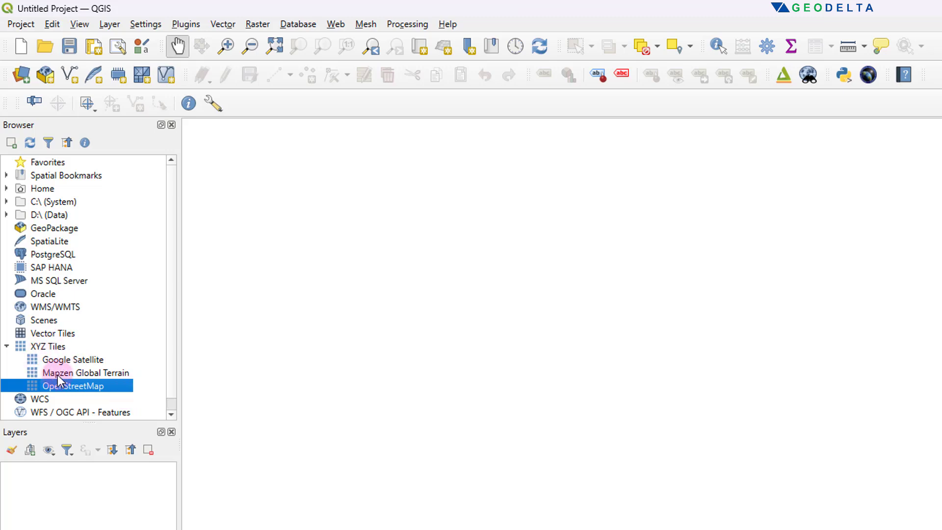
Step: Add OpenStreetMap as a basemap layer and zoom toward the Caucasus
left_click_drag(67, 386, 429, 407)
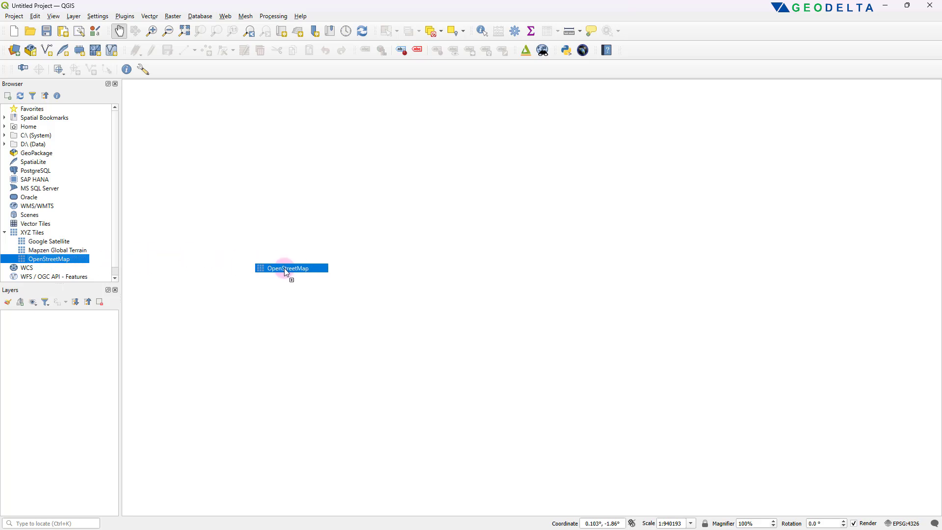
left_click_drag(286, 269, 288, 267)
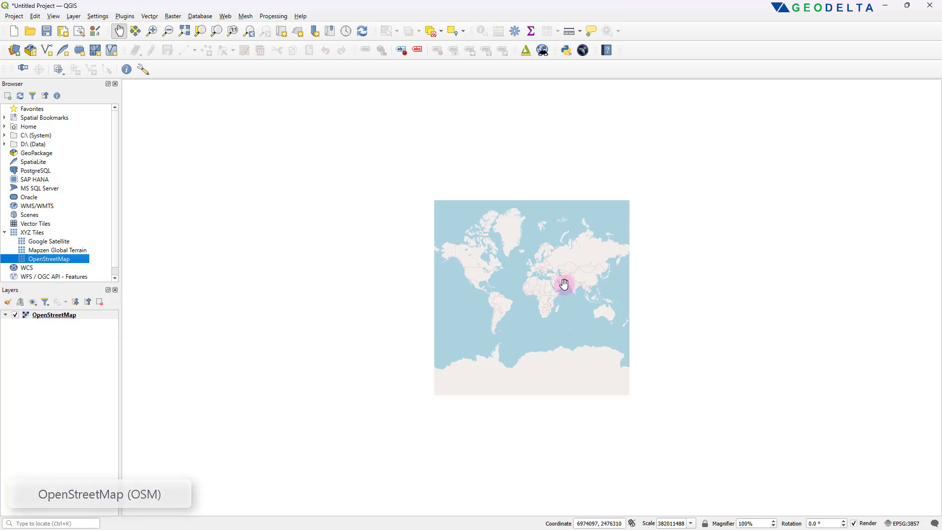
scroll(563, 283, "up", 3)
left_click_drag(492, 217, 543, 265)
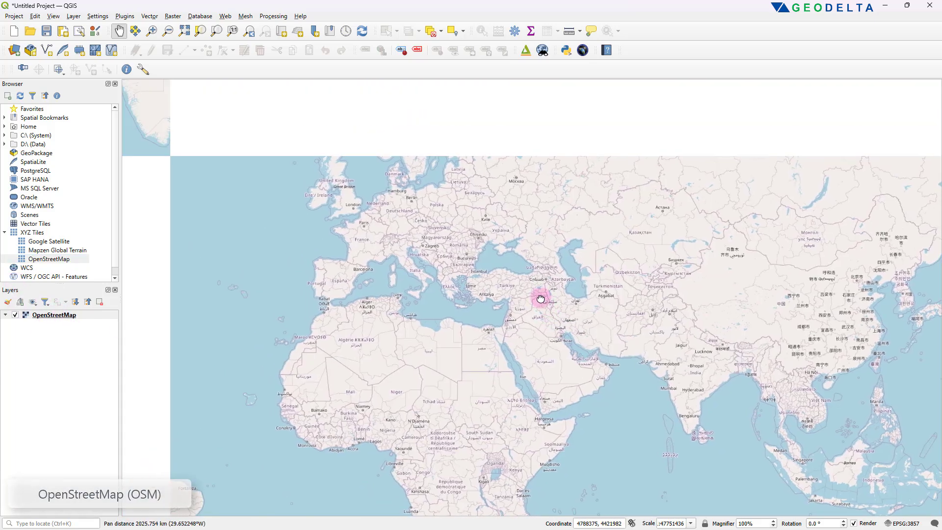
scroll(543, 262, "up", 3)
scroll(545, 259, "up", 4)
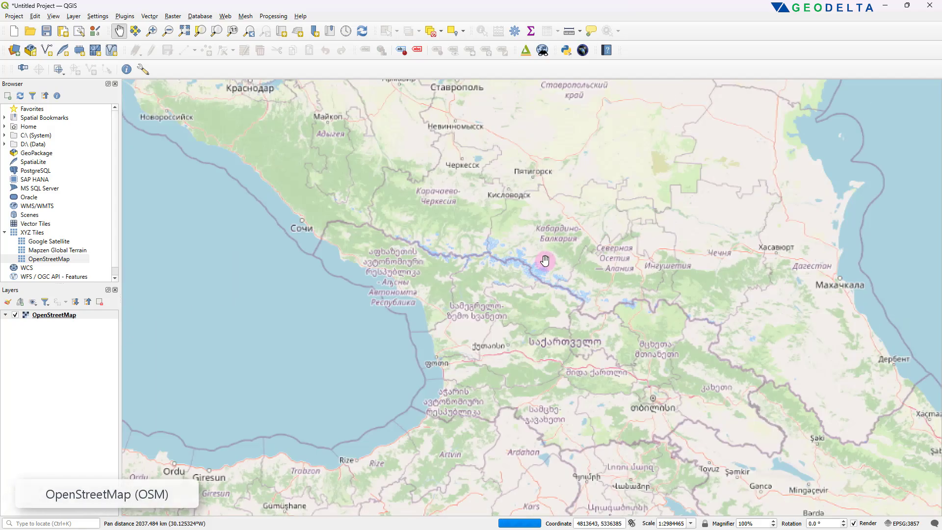
scroll(551, 259, "down", 1)
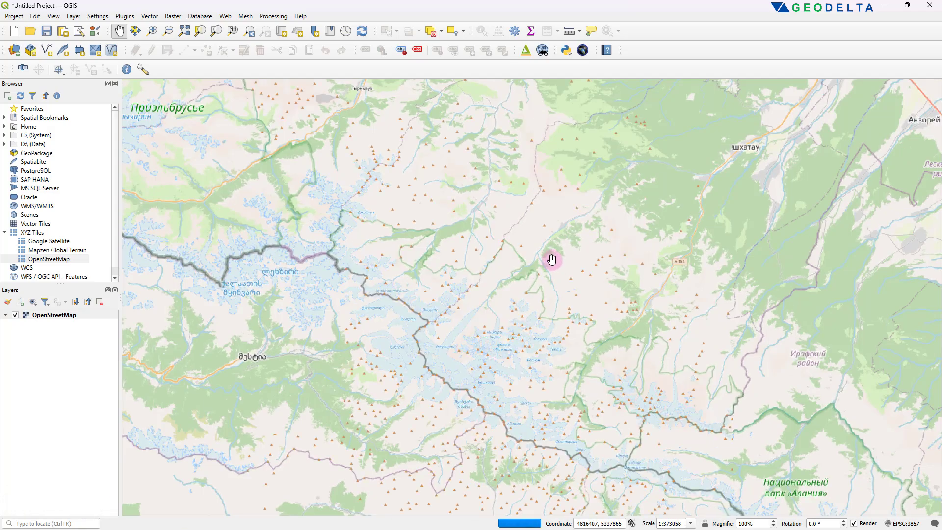
Step: Pan across the Caucasus highlands to bring Nalchik into view
left_click_drag(612, 269, 542, 314)
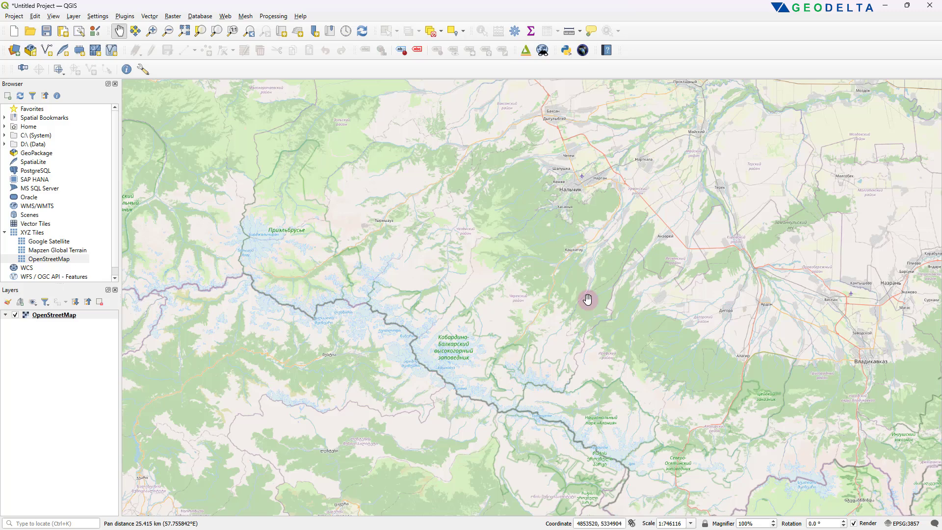
scroll(594, 275, "up", 2)
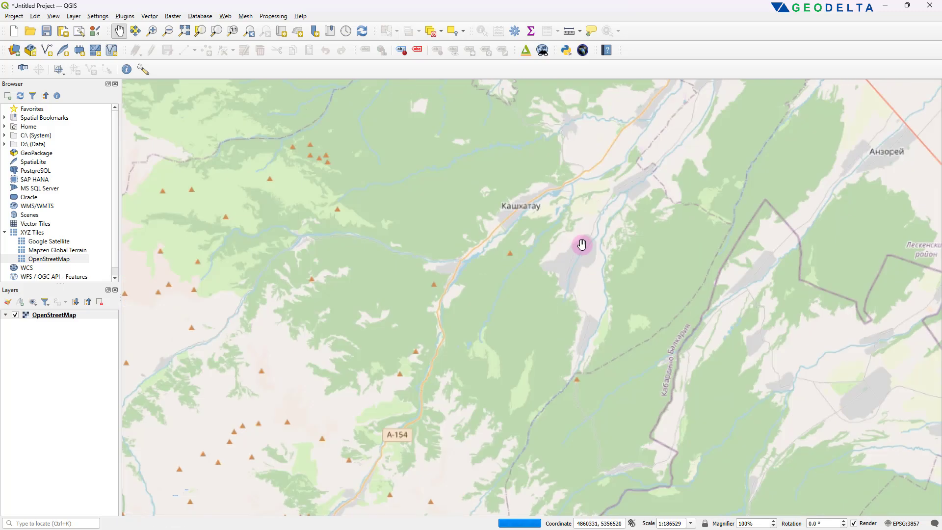
left_click_drag(582, 244, 619, 371)
scroll(620, 370, "down", 7)
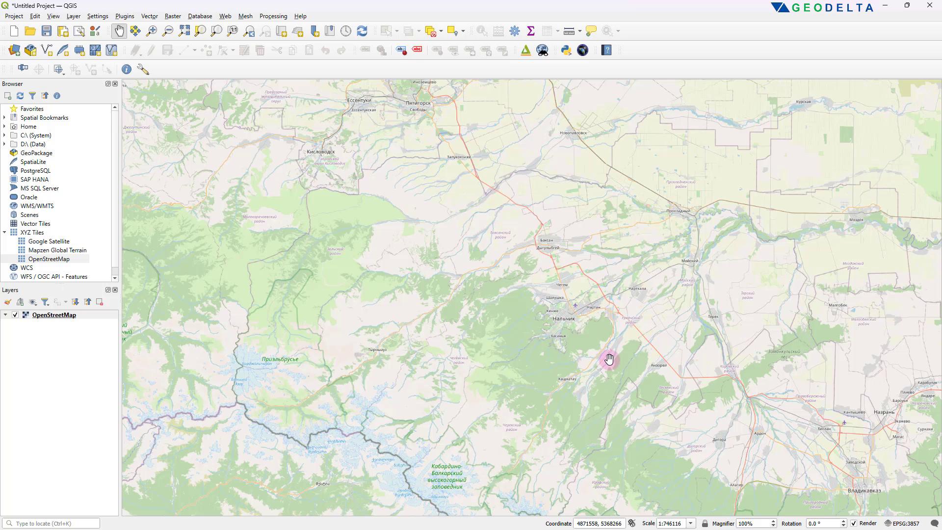
Step: Move over Europe to Scandinavia and Iceland, ending on southern Norway
left_click_drag(660, 398, 660, 401)
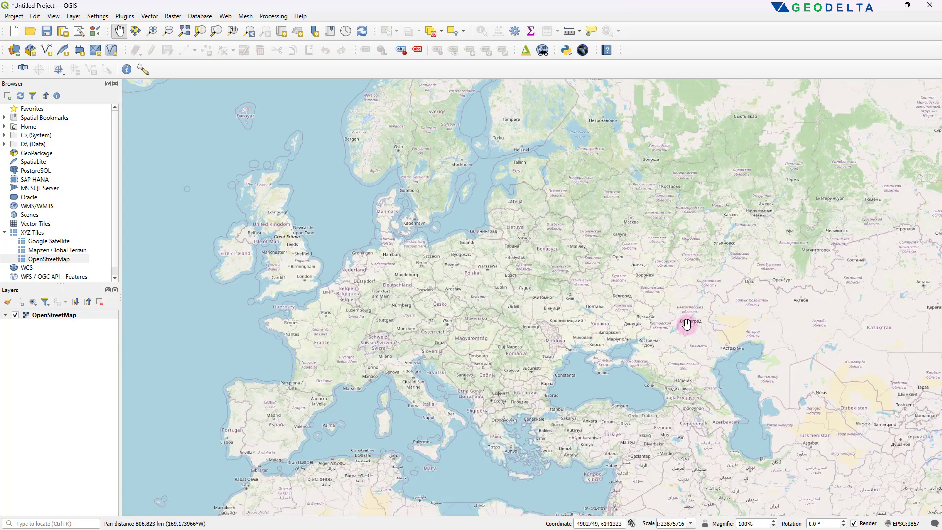
left_click_drag(540, 384, 698, 364)
left_click_drag(544, 206, 668, 340)
left_click_drag(664, 403, 552, 389)
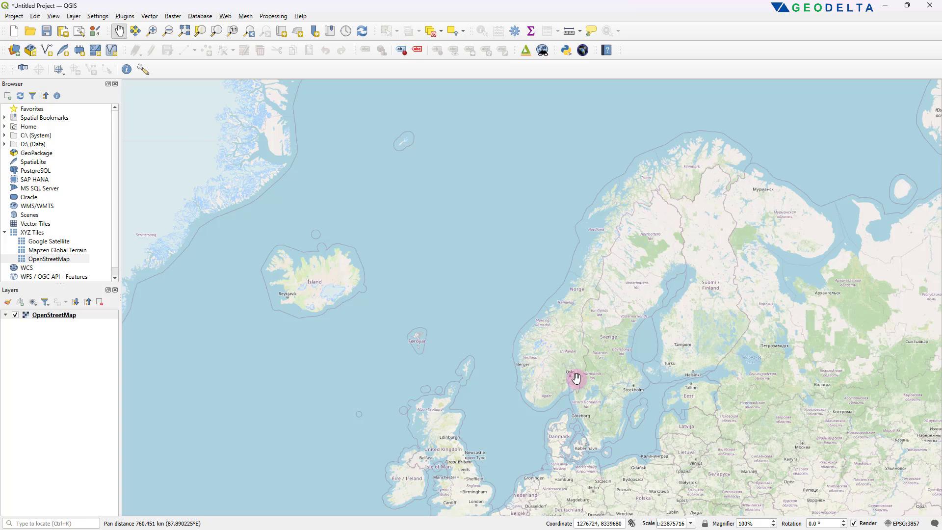
scroll(540, 357, "up", 1)
scroll(538, 357, "up", 5)
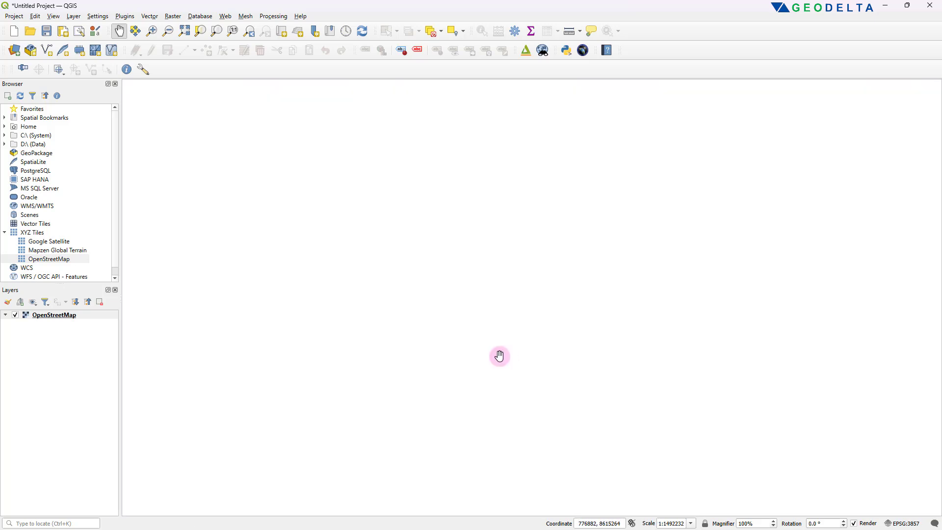
scroll(618, 357, "up", 1)
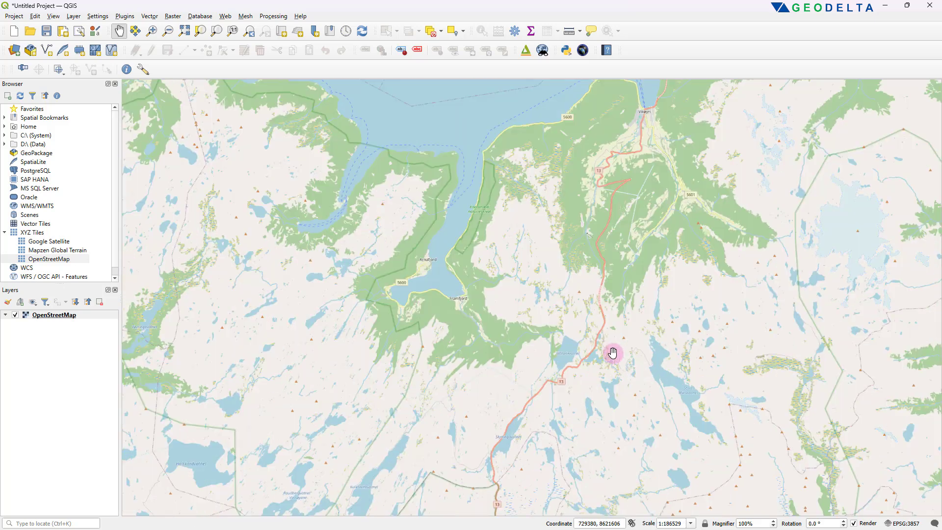
scroll(531, 335, "up", 1)
scroll(560, 343, "down", 5)
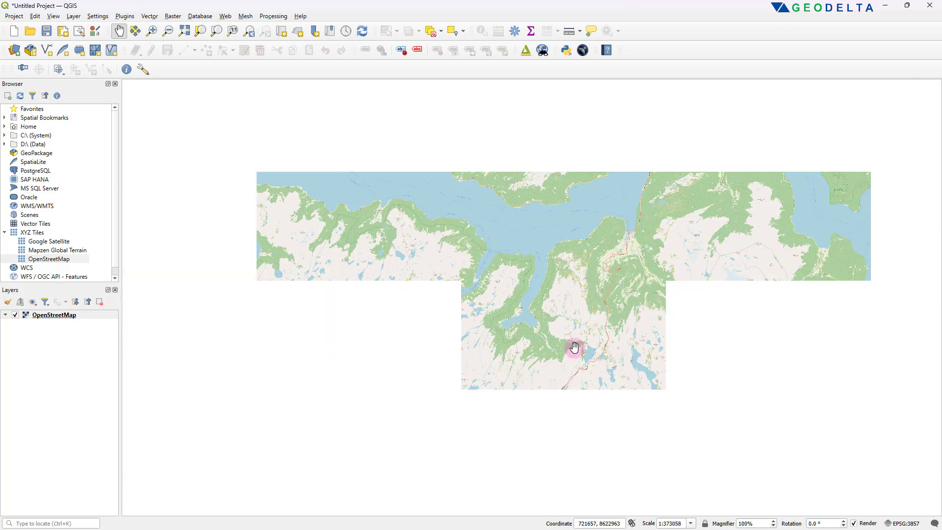
left_click_drag(721, 352, 466, 307)
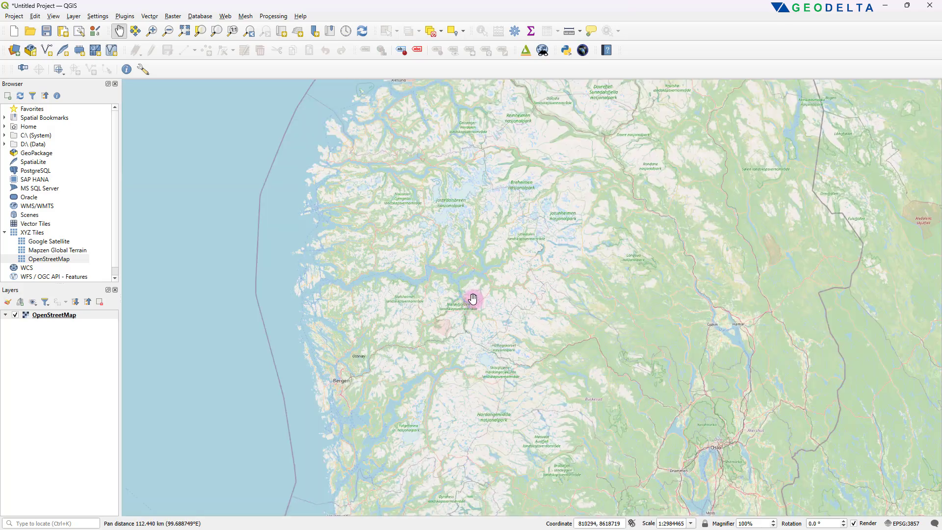
Step: Add Google Satellite as a layer and hide the OpenStreetMap layer
left_click(58, 250)
left_click(57, 241)
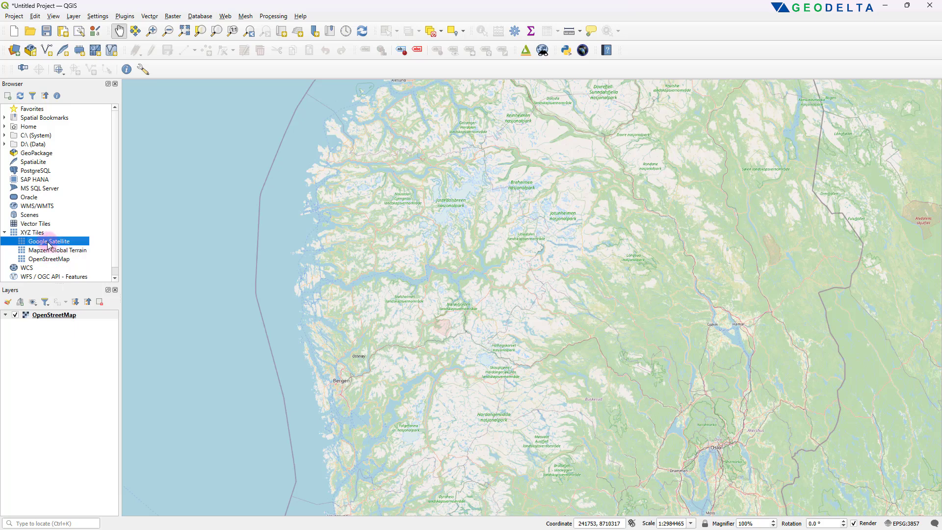
left_click_drag(48, 244, 399, 270)
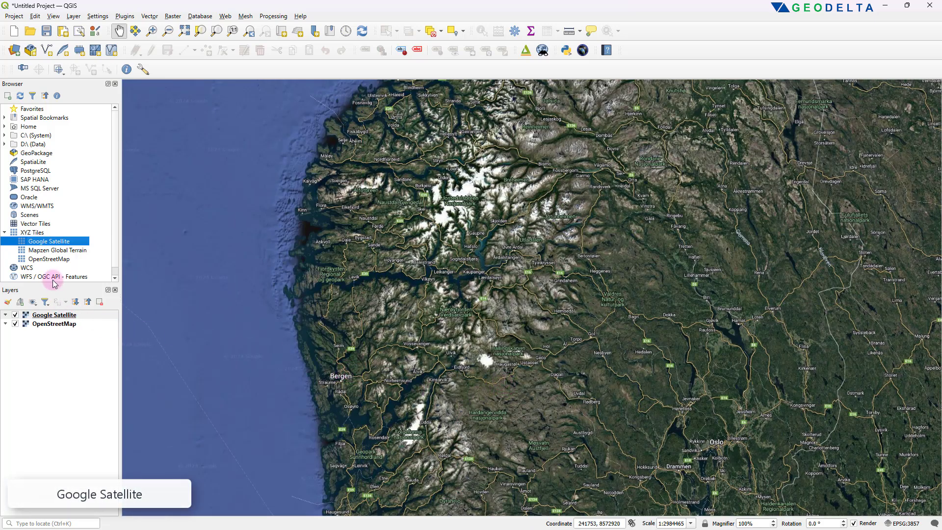
left_click(58, 323)
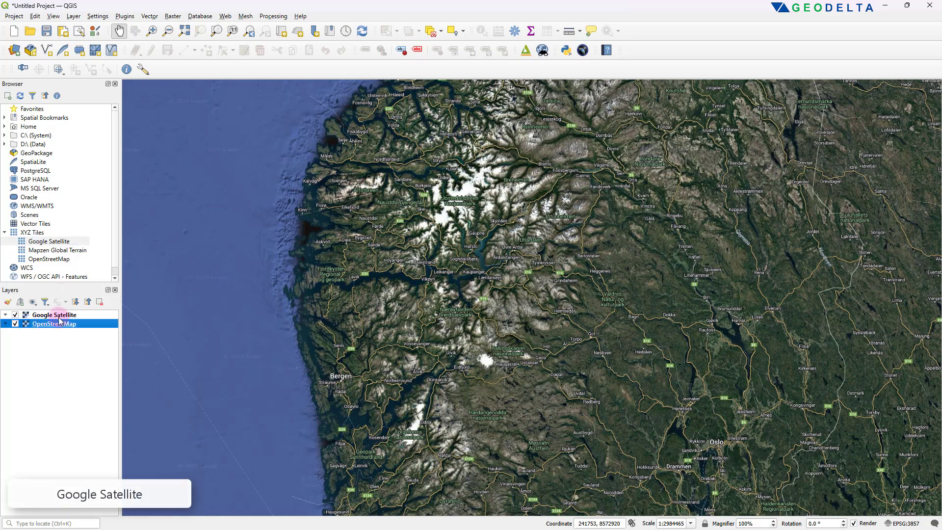
left_click(15, 324)
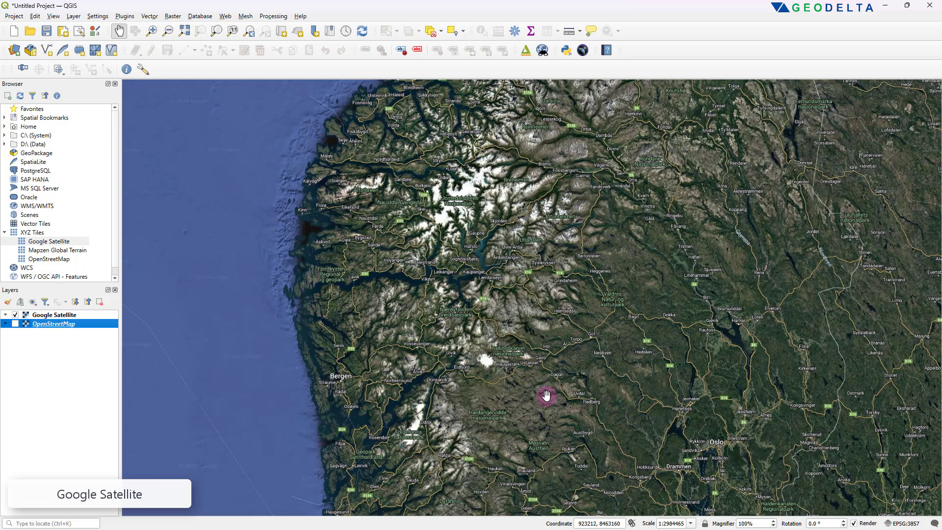
left_click(68, 315)
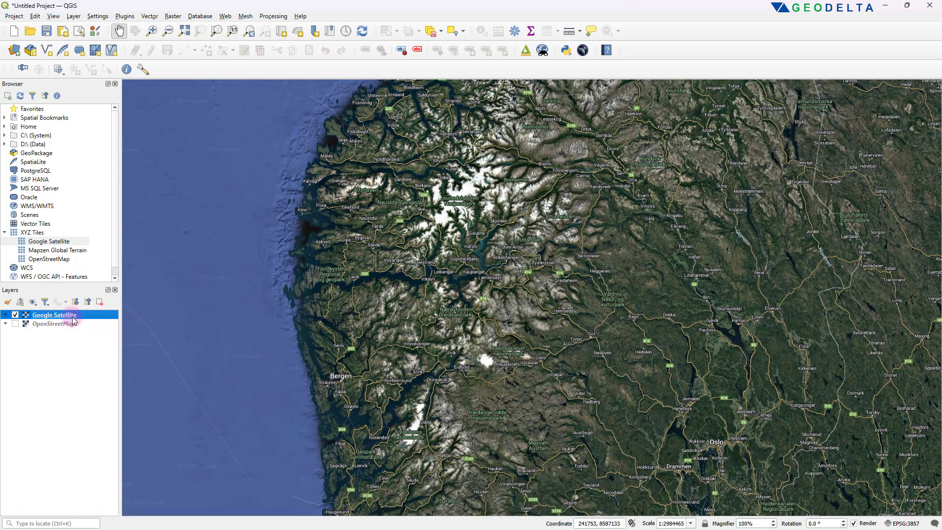
Step: Zoom the satellite imagery in from Europe onto Spain's Almería coast
left_click_drag(500, 308, 570, 345)
scroll(461, 292, "down", 3)
left_click_drag(536, 378, 568, 280)
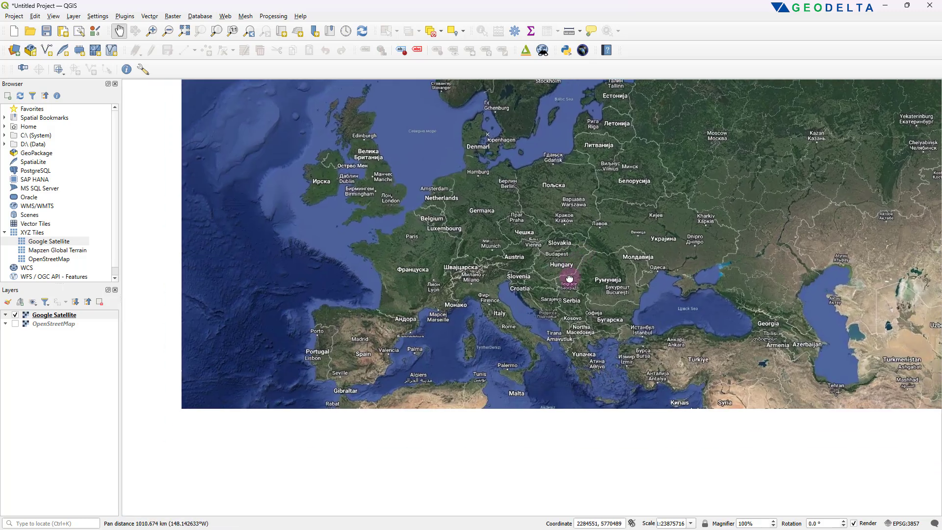
scroll(385, 343, "up", 1)
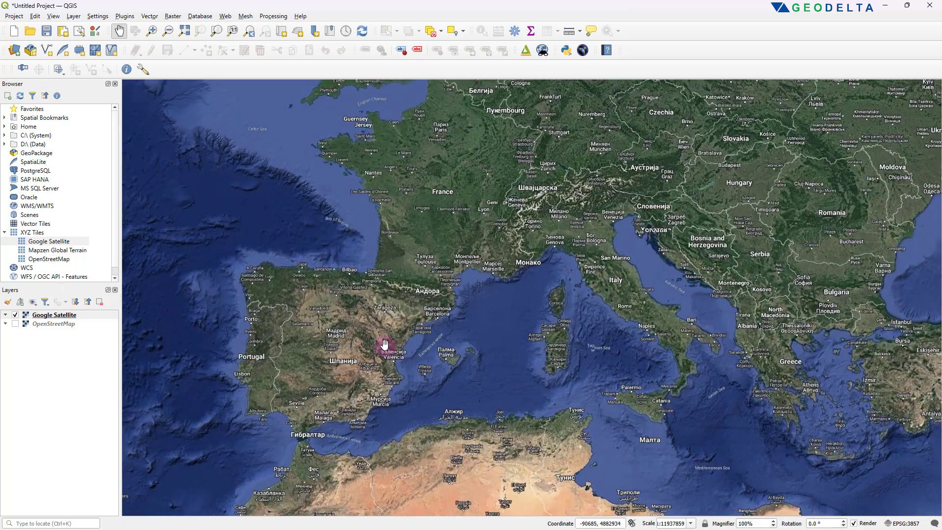
left_click(92, 316)
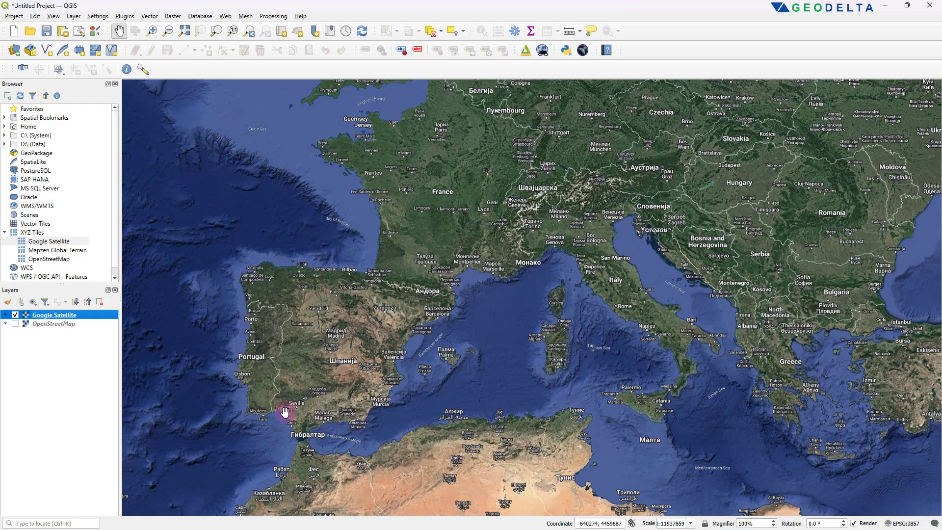
scroll(305, 414, "up", 2)
scroll(540, 413, "up", 1)
scroll(540, 413, "up", 1)
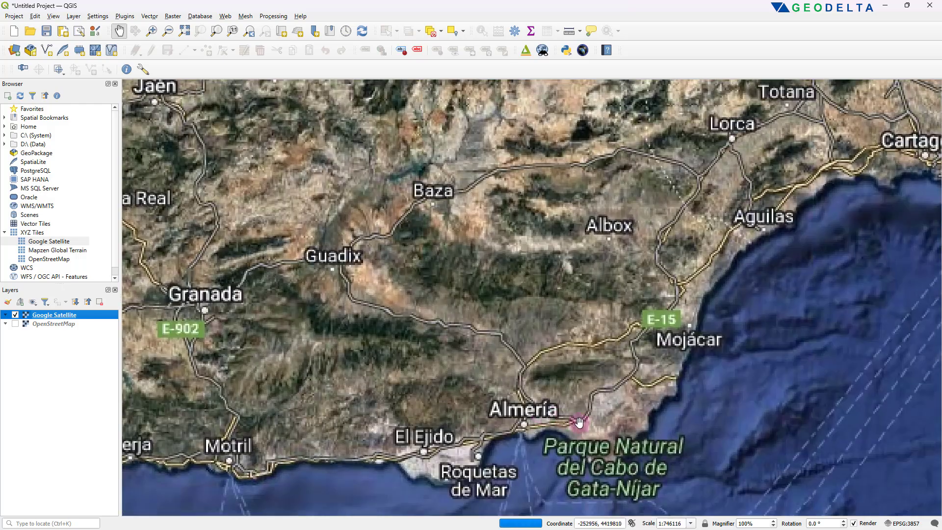
scroll(625, 431, "up", 1)
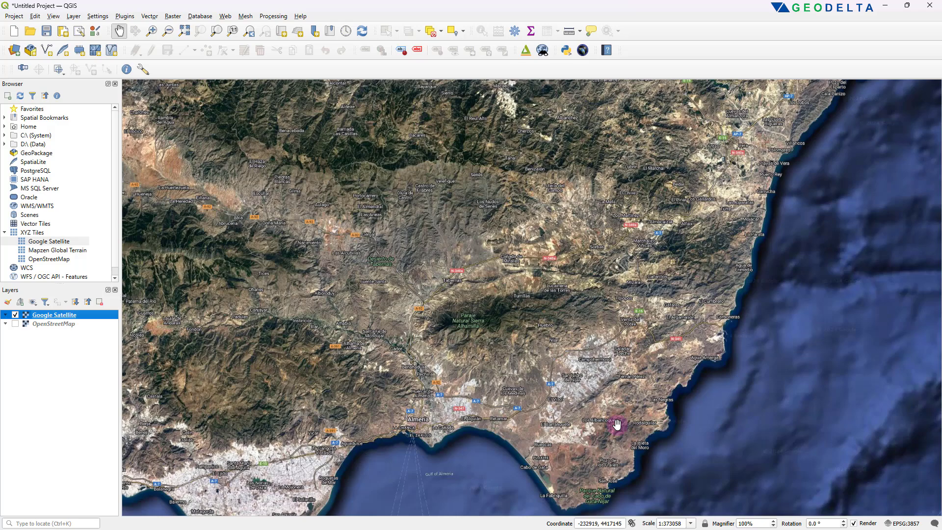
scroll(623, 429, "up", 1)
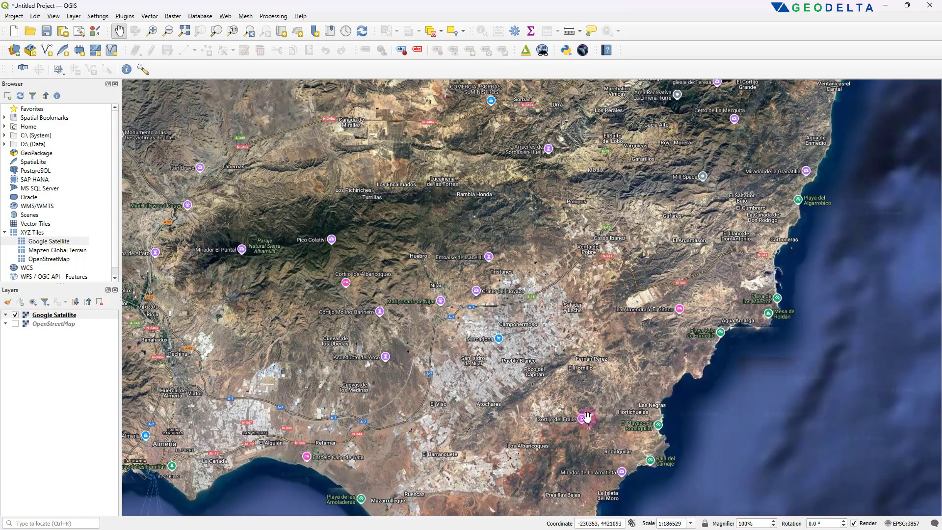
scroll(585, 431, "up", 1)
Step: Pan north-east toward Carboneras and zoom out to show Vera and Sorbas
left_click_drag(625, 376, 559, 432)
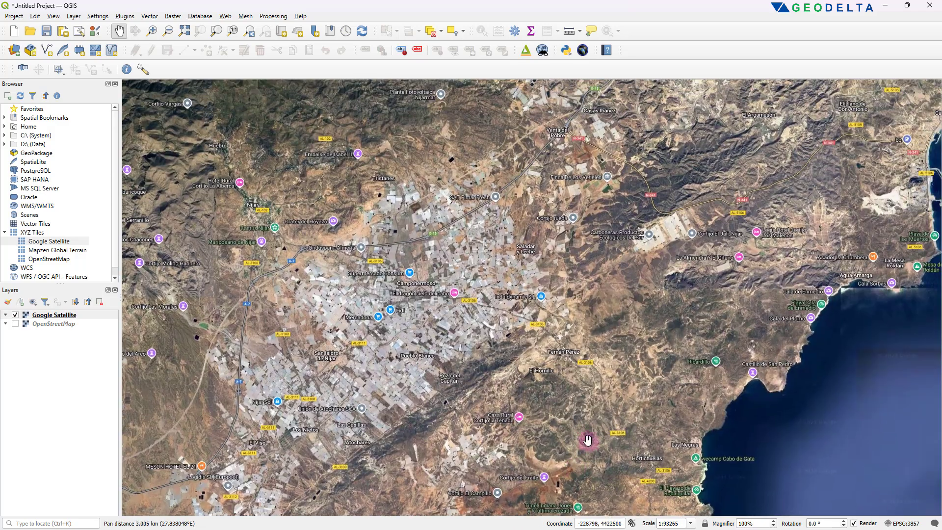
left_click_drag(687, 334, 613, 387)
left_click_drag(736, 258, 623, 457)
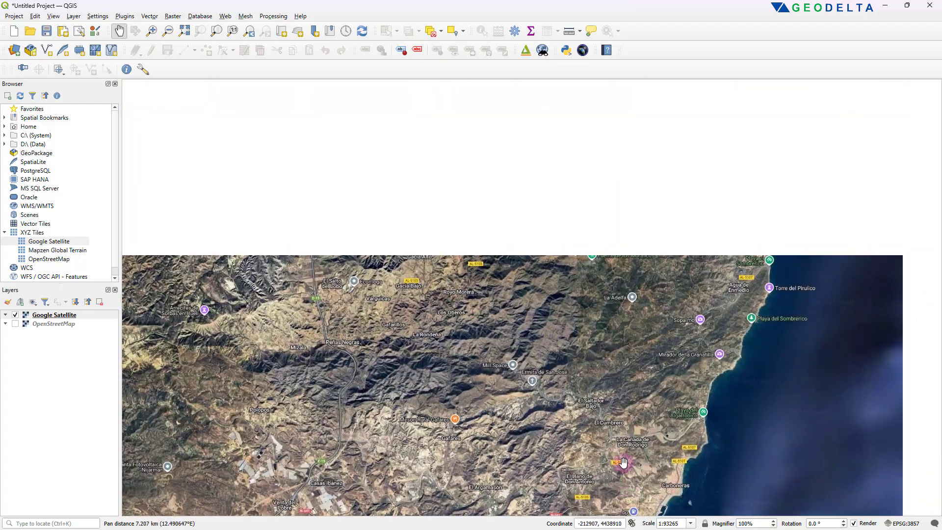
scroll(581, 338, "up", 2)
scroll(580, 300, "down", 2)
left_click_drag(574, 217, 617, 392)
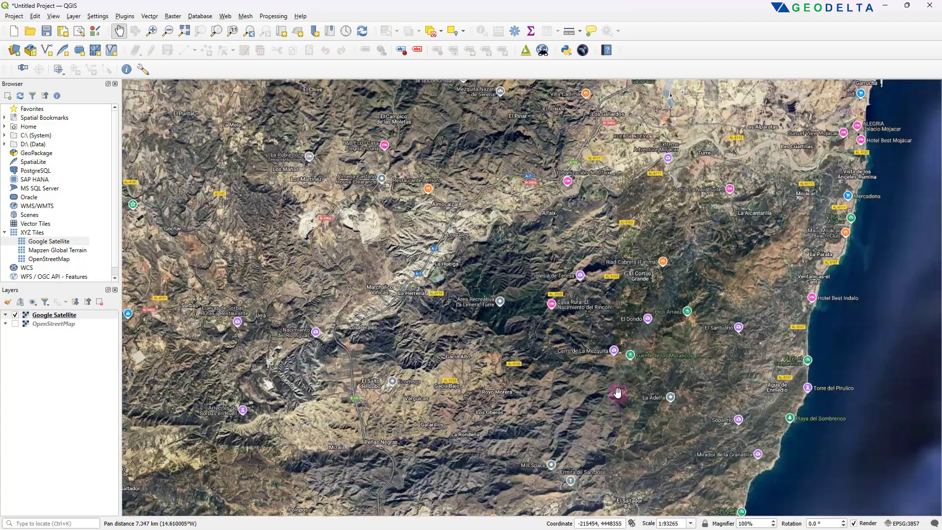
scroll(617, 391, "down", 1)
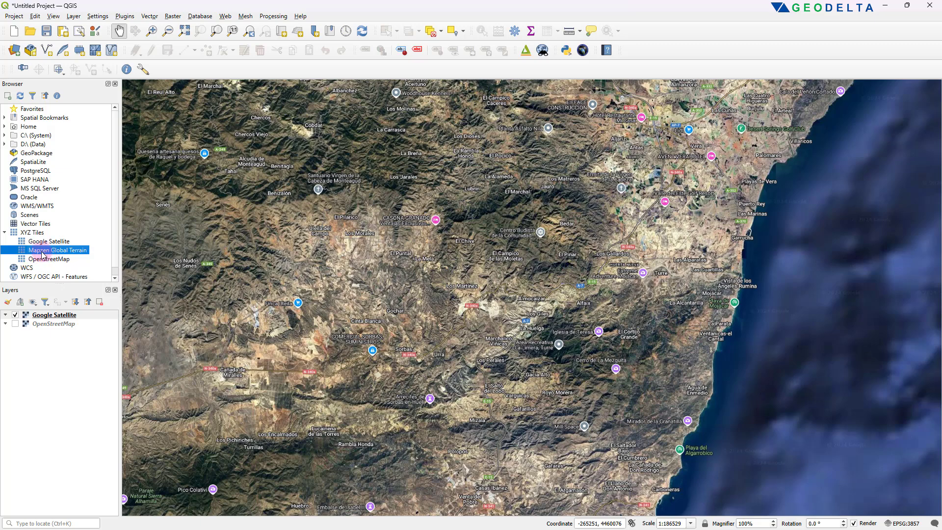
Step: Add Mapzen Global Terrain, hide Google Satellite, and zoom out over the grey relief
left_click_drag(42, 254, 292, 253)
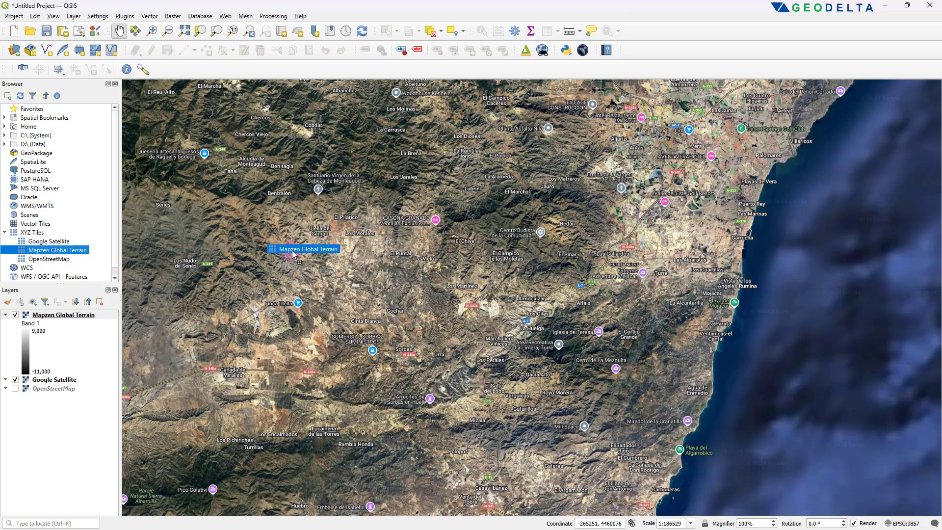
scroll(556, 323, "down", 3)
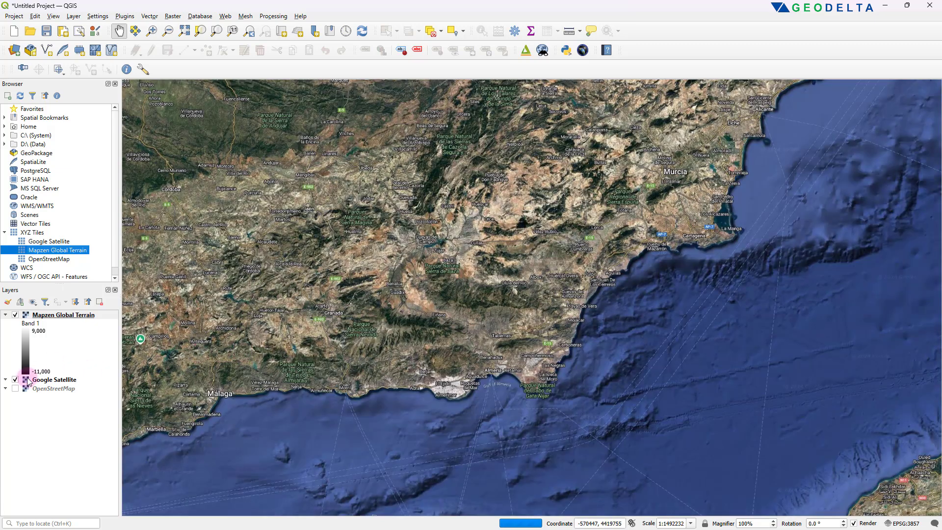
left_click(15, 380)
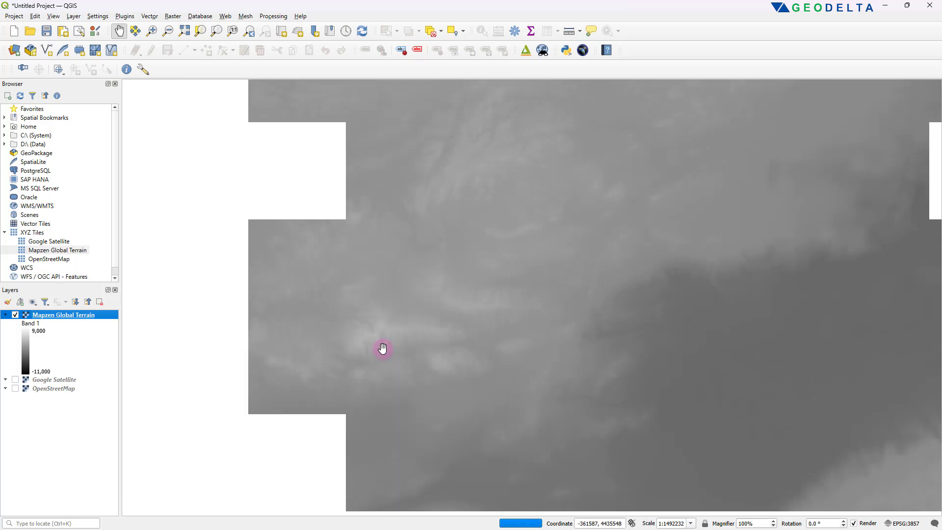
scroll(490, 346, "down", 1)
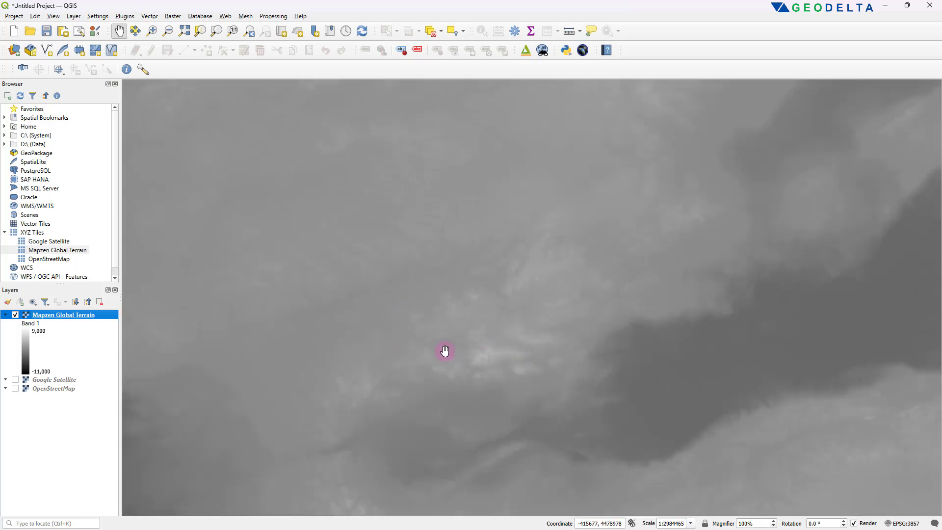
scroll(644, 345, "down", 1)
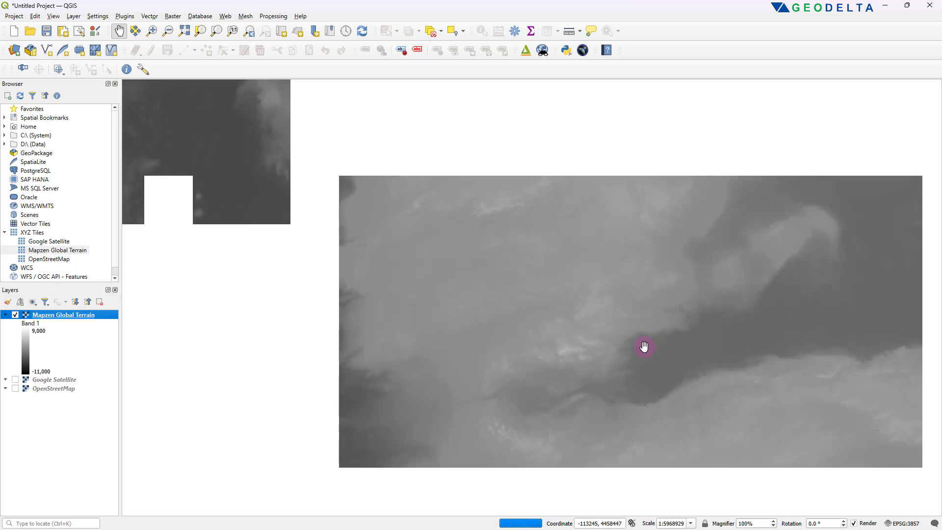
scroll(633, 345, "up", 1)
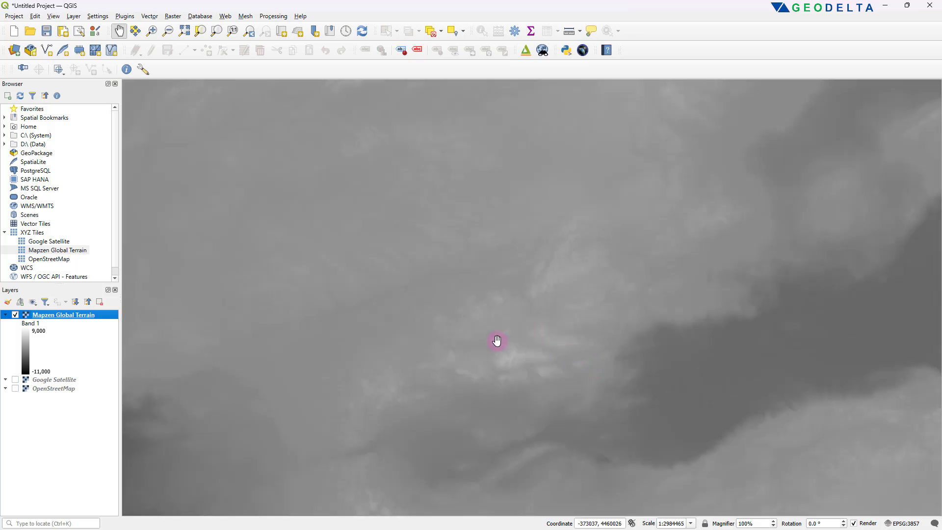
Step: Render Mapzen Global Terrain as singleband pseudocolor (-11000 to 9000) and apply it
right_click(66, 316)
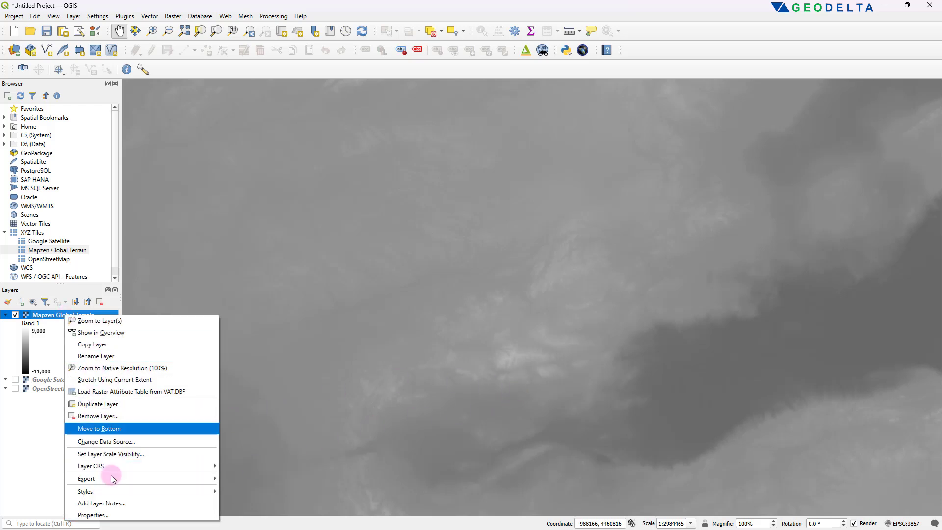
left_click(146, 512)
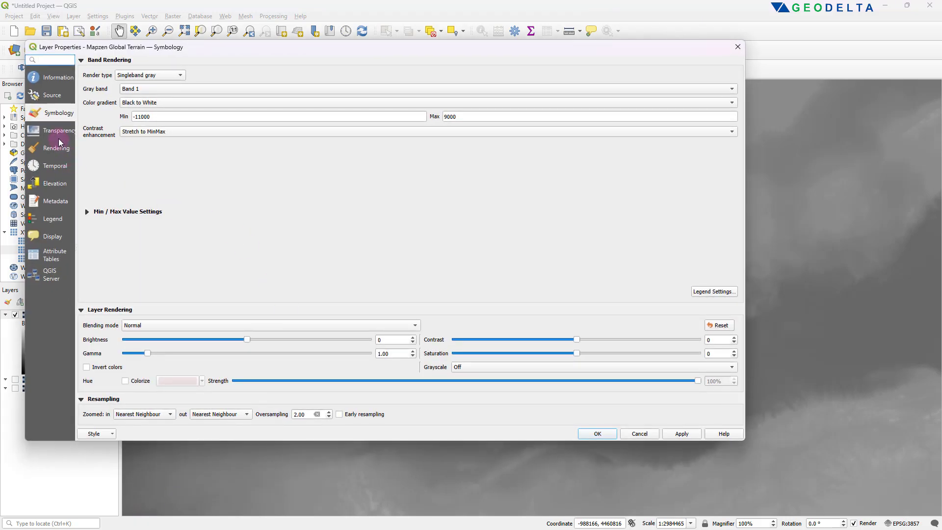
left_click(153, 75)
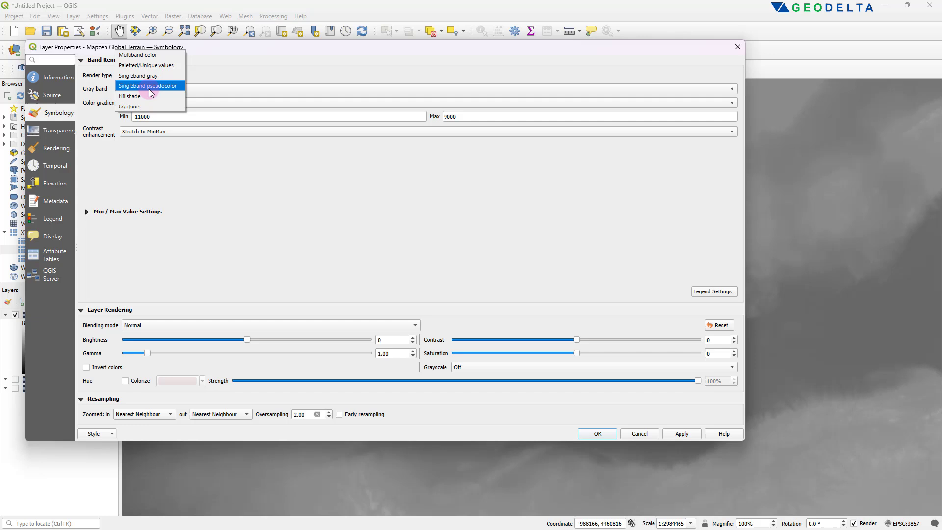
left_click(146, 86)
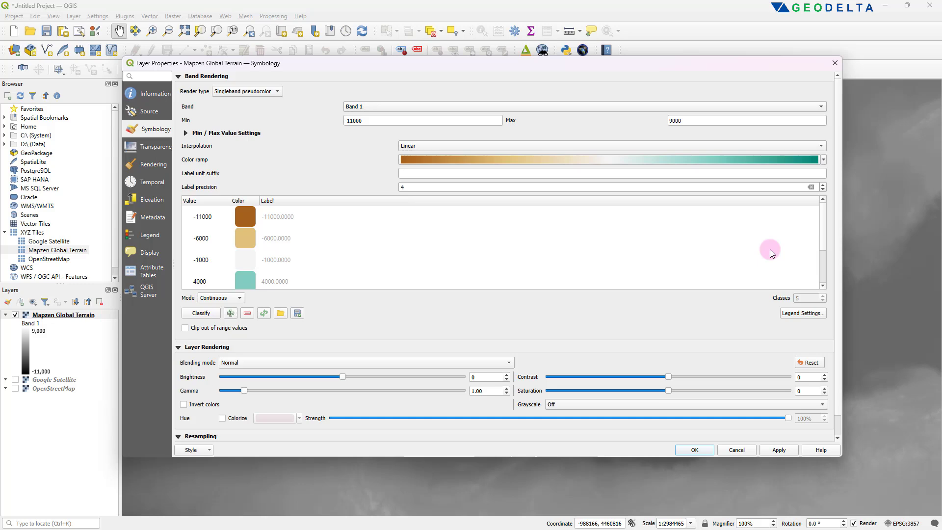
left_click(779, 450)
left_click(695, 450)
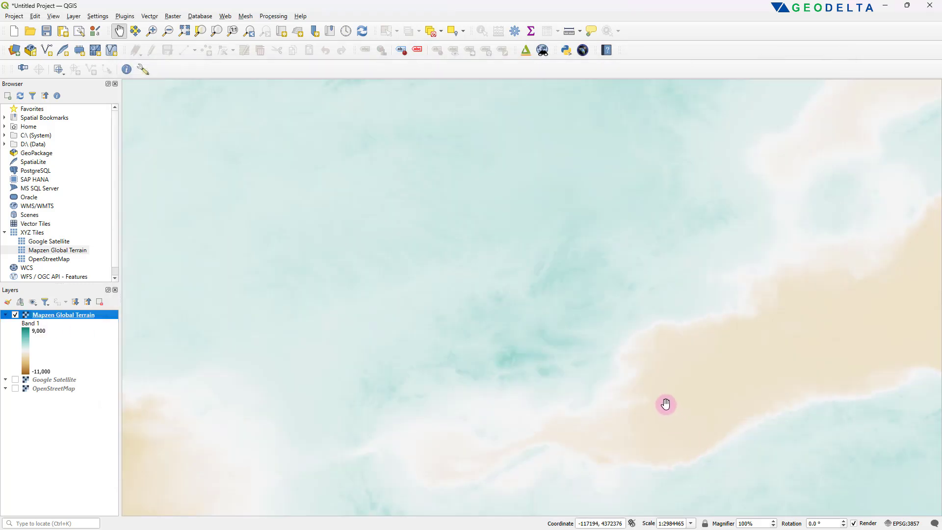
scroll(664, 403, "down", 1)
scroll(664, 403, "down", 2)
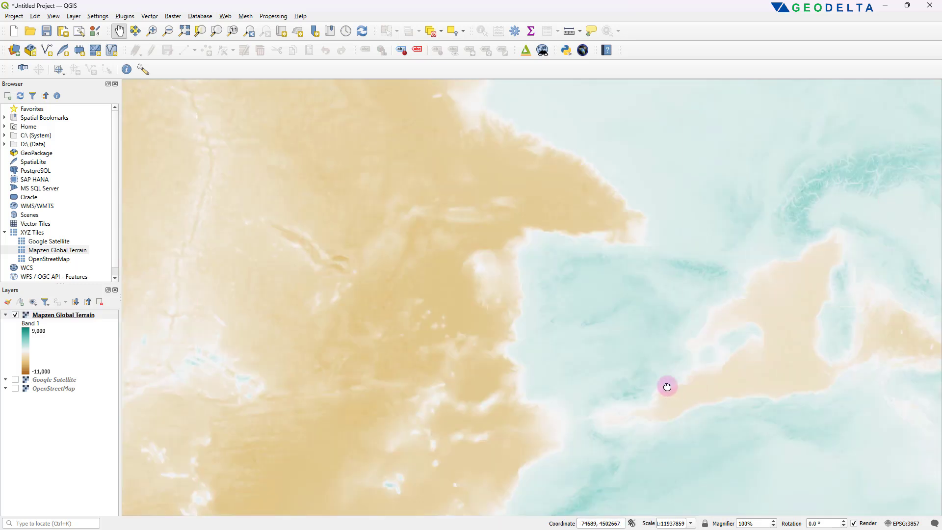
Step: Zoom out and pan over the pseudocolor terrain across the whole world
scroll(652, 387, "down", 2)
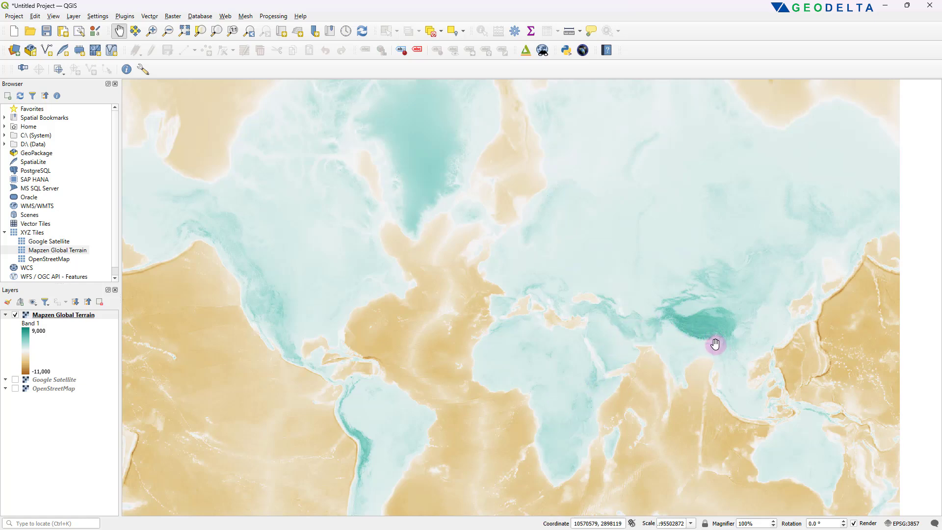
left_click_drag(715, 343, 652, 336)
scroll(669, 332, "up", 1)
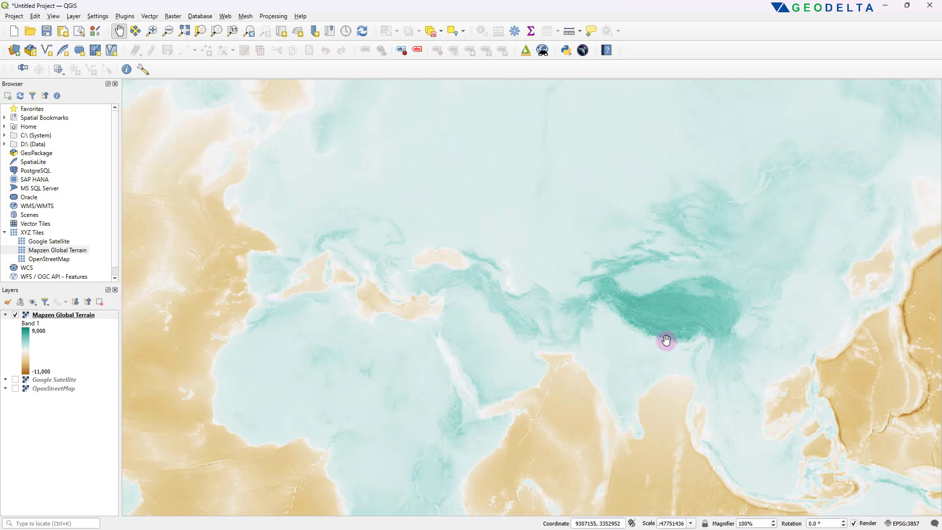
scroll(657, 332, "down", 2)
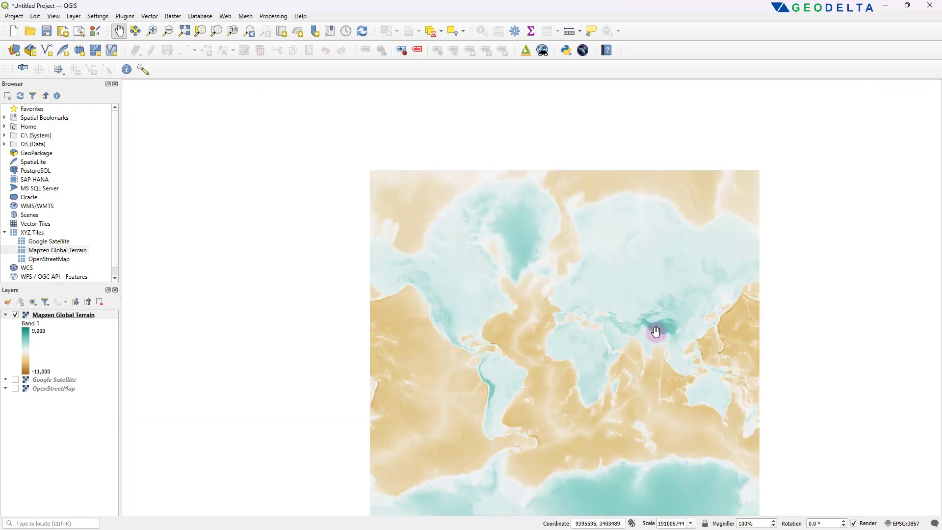
scroll(657, 332, "up", 1)
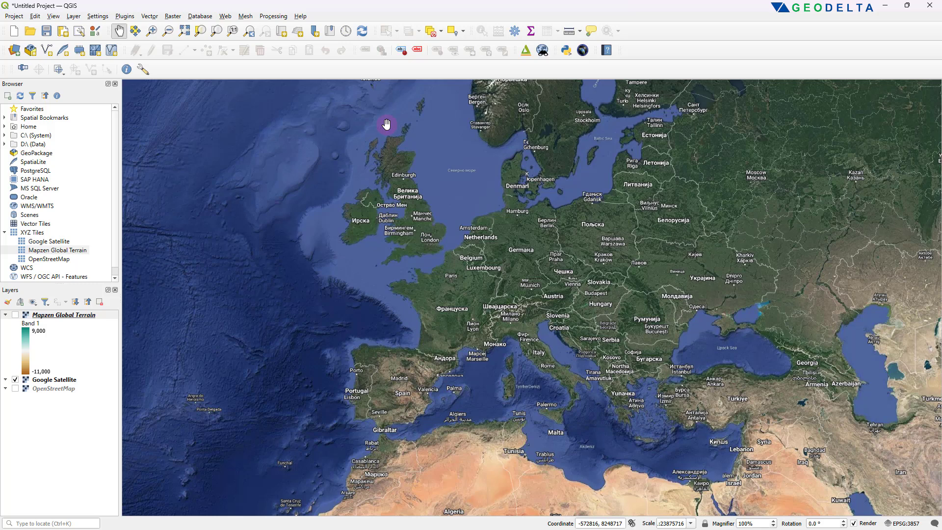
Step: Search the plugin manager for 'quickmap' and install QuickMapServices 0.19.34
left_click(122, 18)
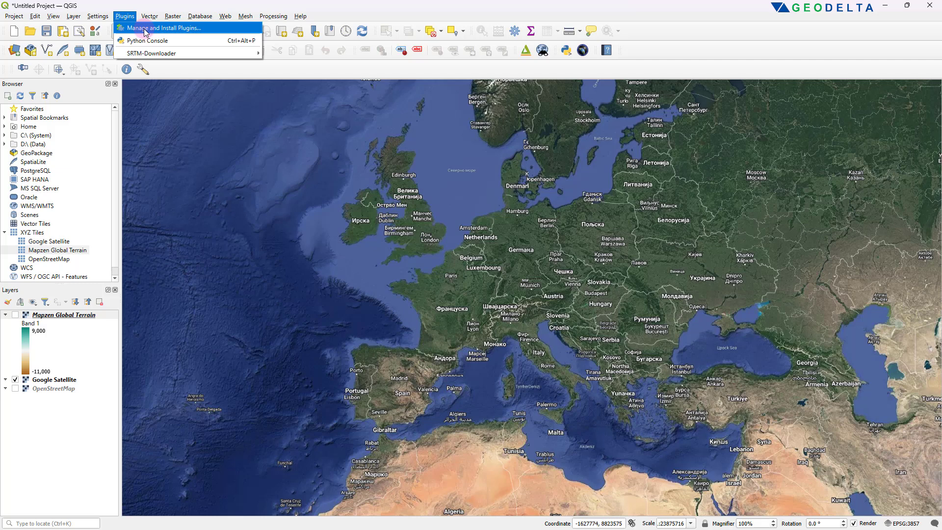
left_click(146, 32)
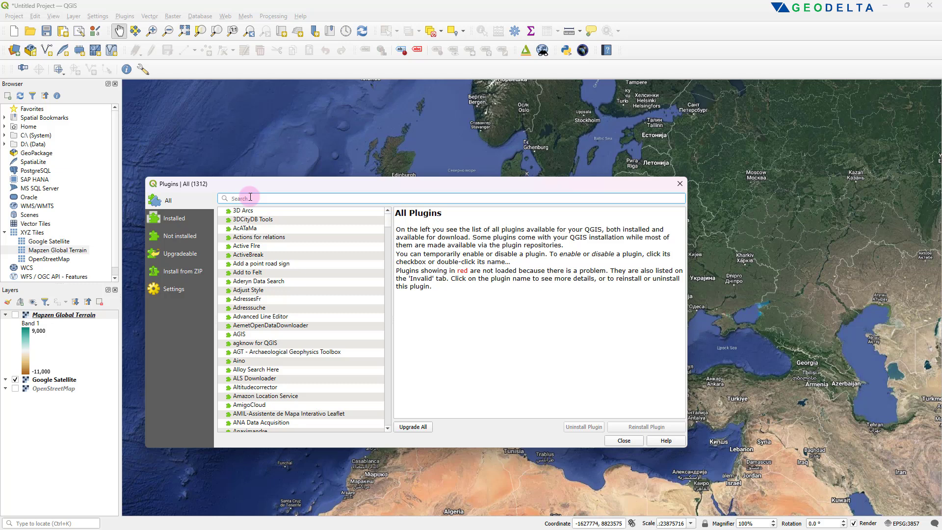
type("quickmapservices")
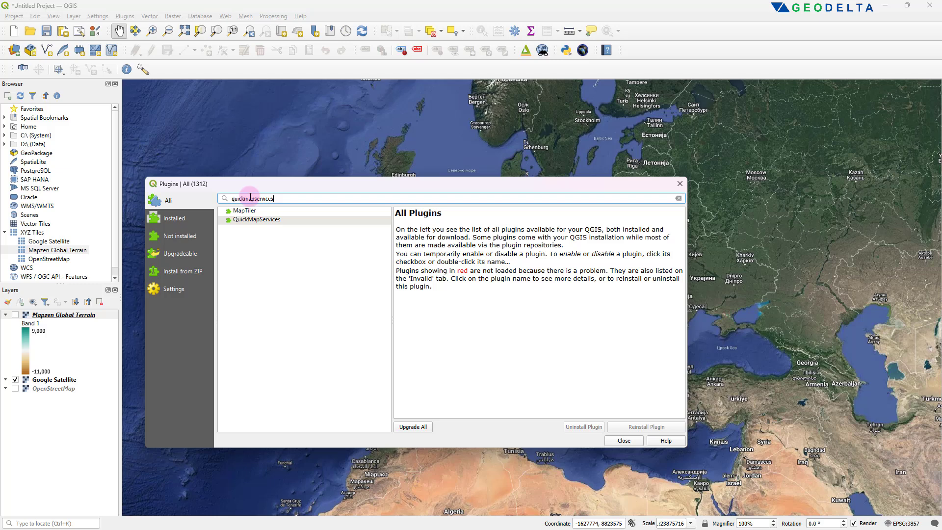
left_click(261, 220)
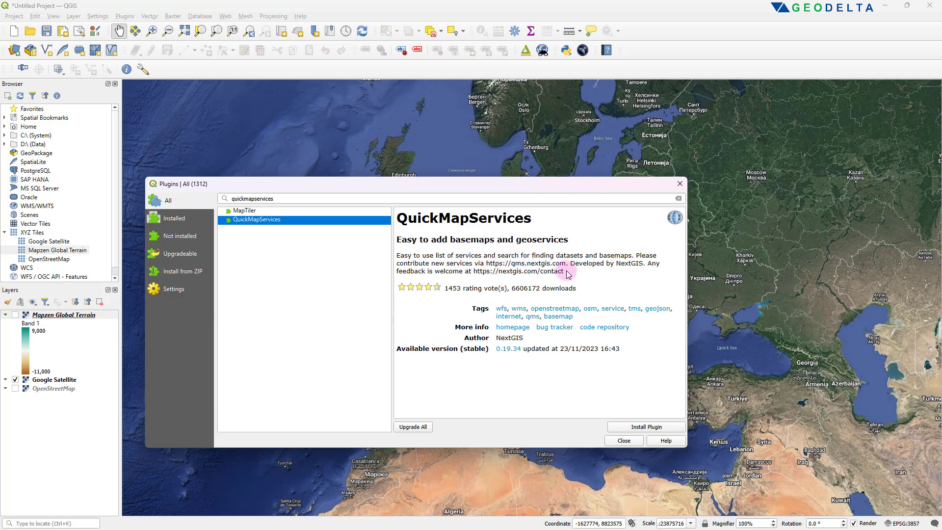
left_click_drag(571, 266, 640, 265)
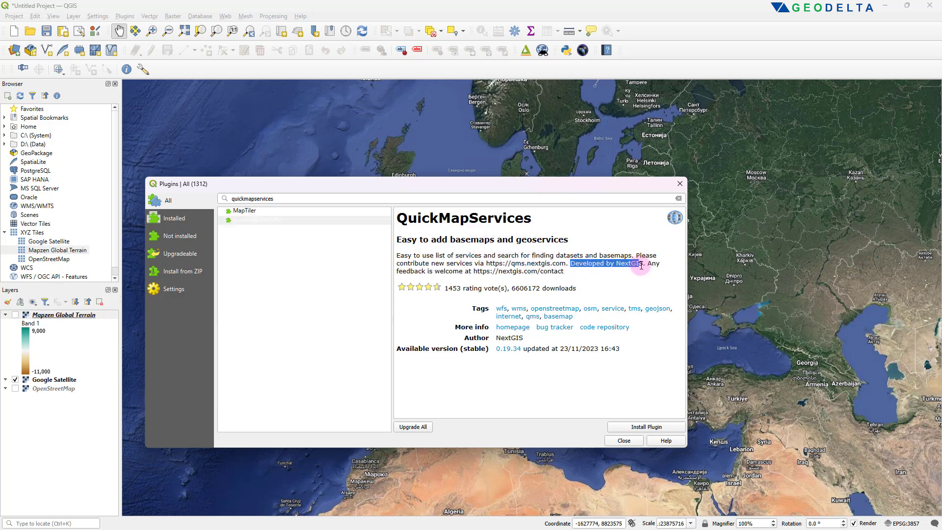
left_click(644, 285)
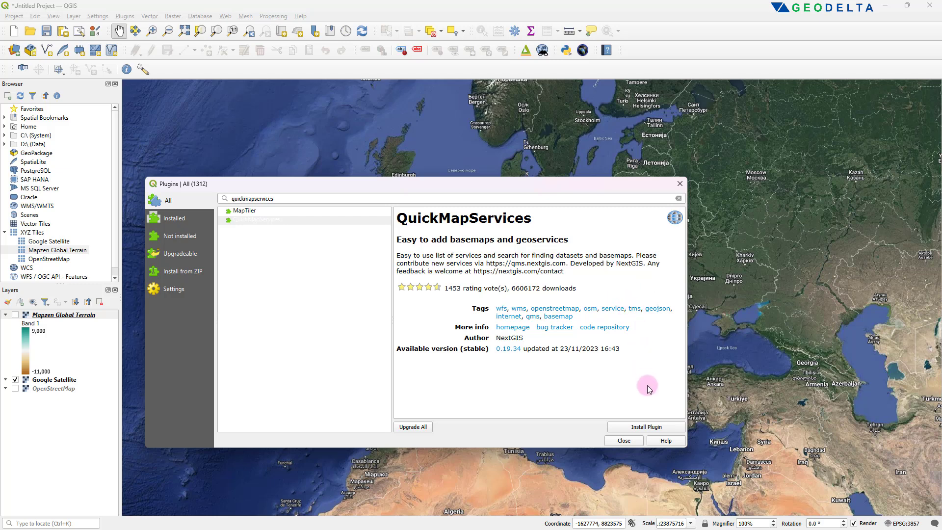
left_click(644, 428)
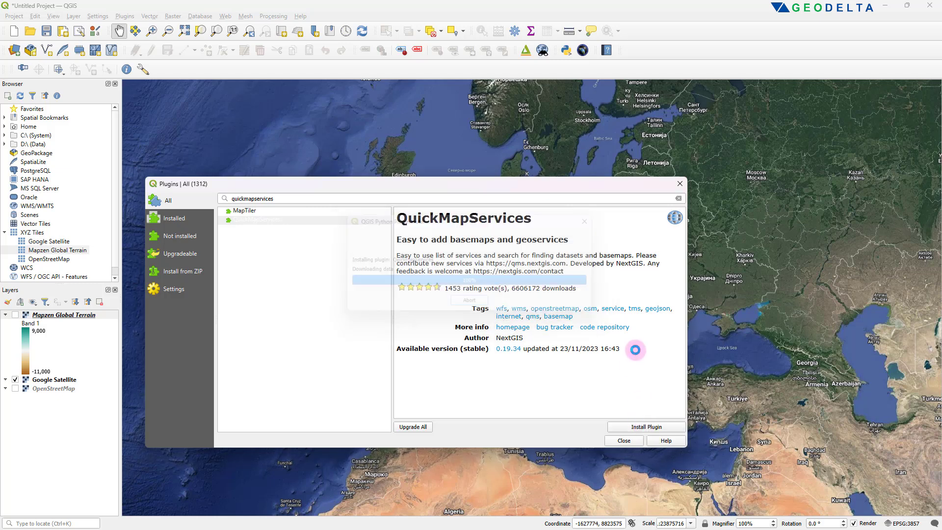
left_click(624, 441)
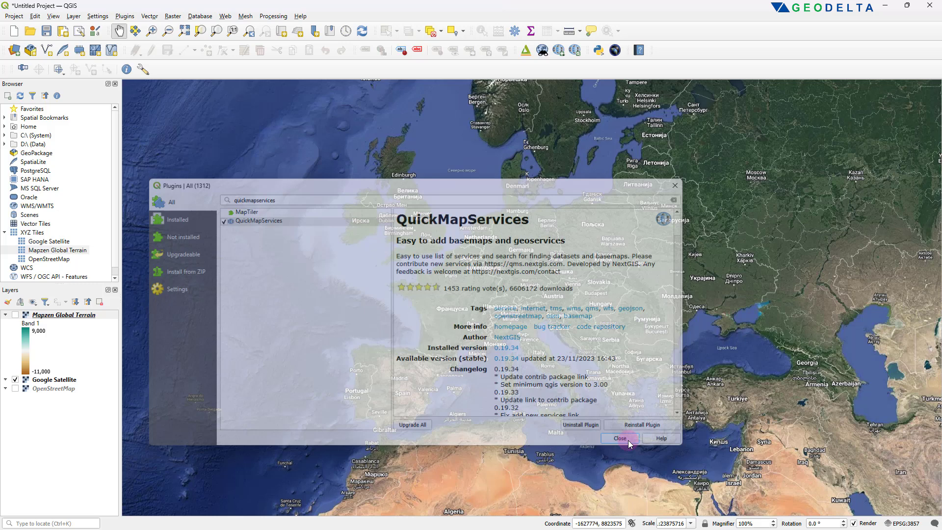
Step: Remove the Mapzen Global Terrain, Google Satellite and OpenStreetMap layers together
left_click(59, 315)
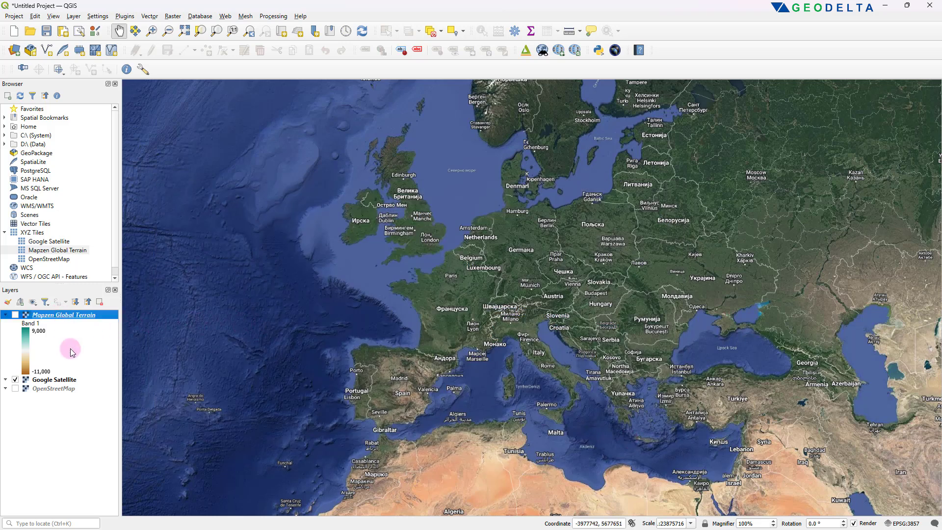
left_click(67, 381, "ctrl")
left_click(69, 388, "ctrl")
right_click(83, 317)
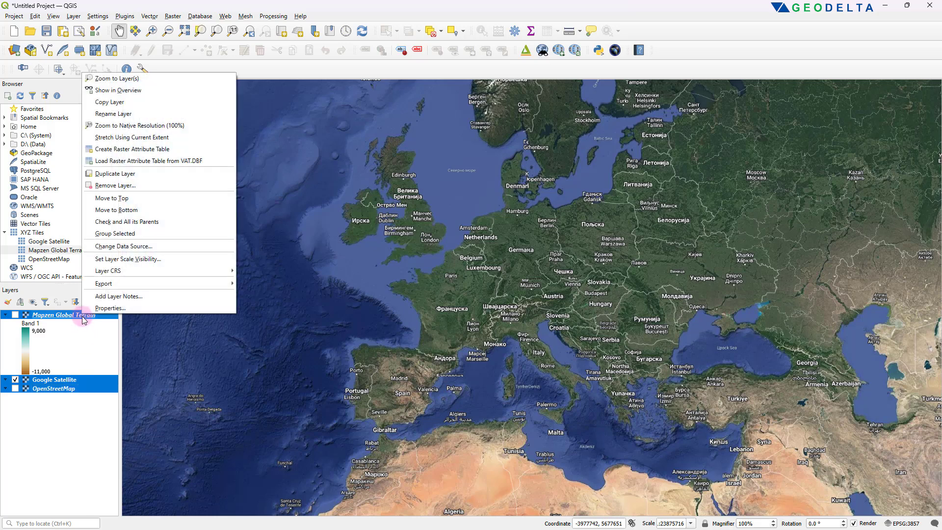
left_click(147, 185)
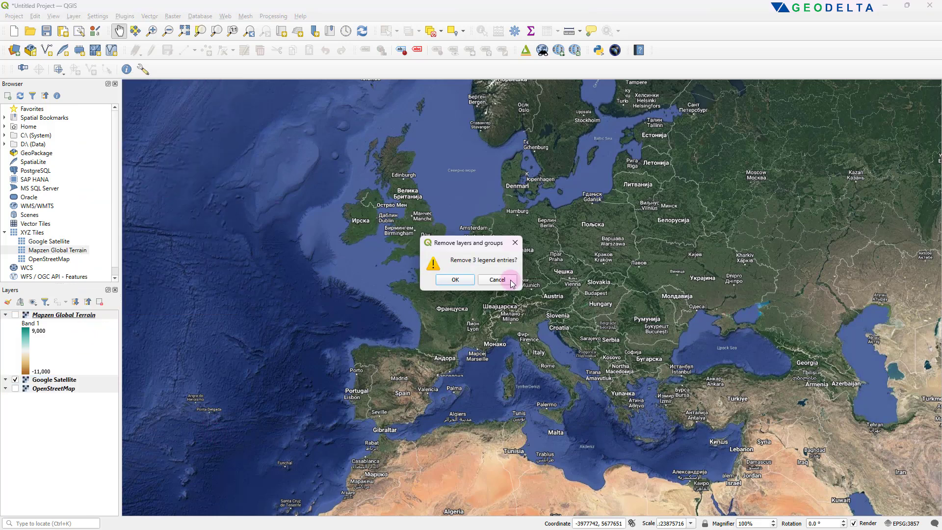
left_click(456, 279)
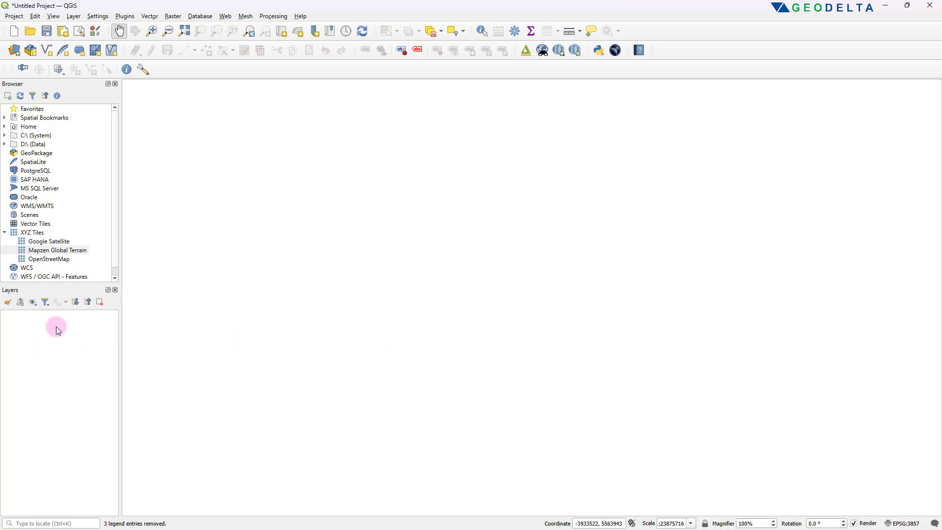
Step: Re-add Google Satellite from XYZ Tiles, then remove that layer again
left_click(45, 233)
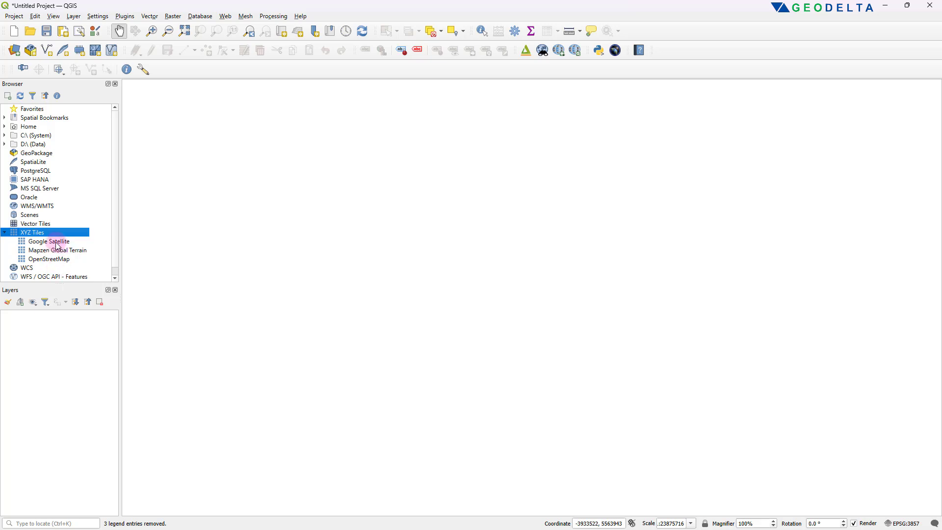
left_click_drag(57, 247, 374, 263)
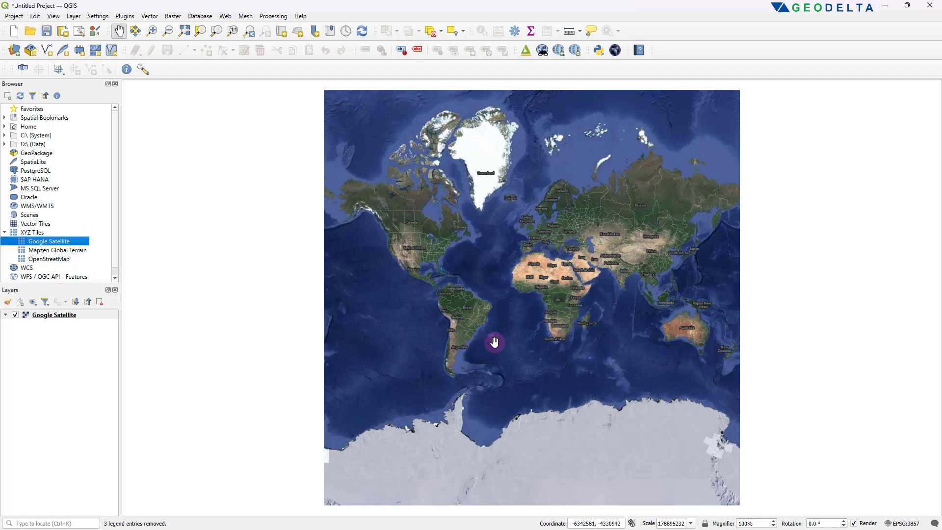
left_click(79, 317)
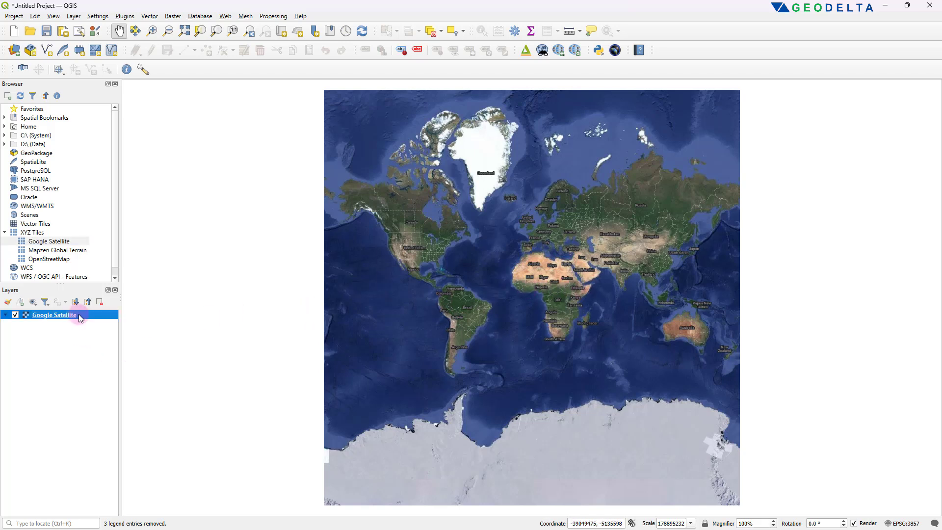
right_click(80, 318)
left_click(165, 413)
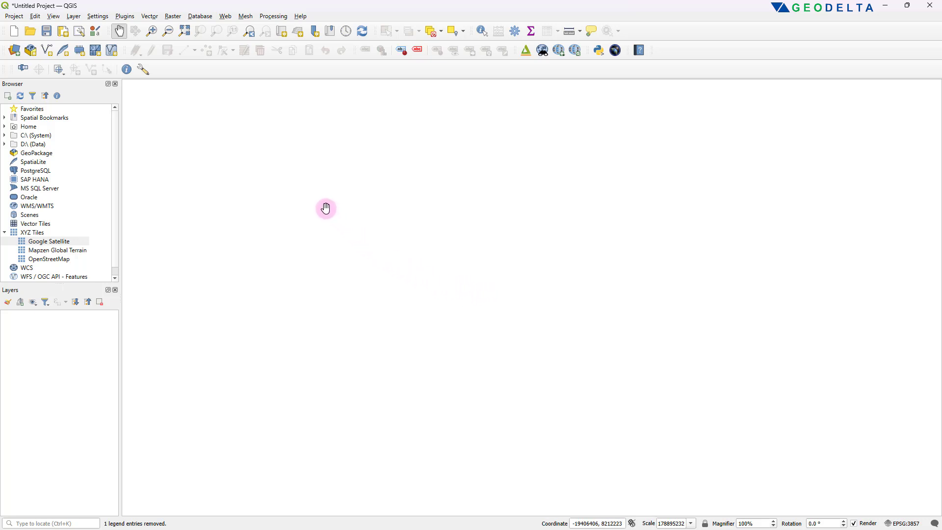
Step: Add the OSM Standard basemap from QuickMapServices' OSM group
left_click(227, 18)
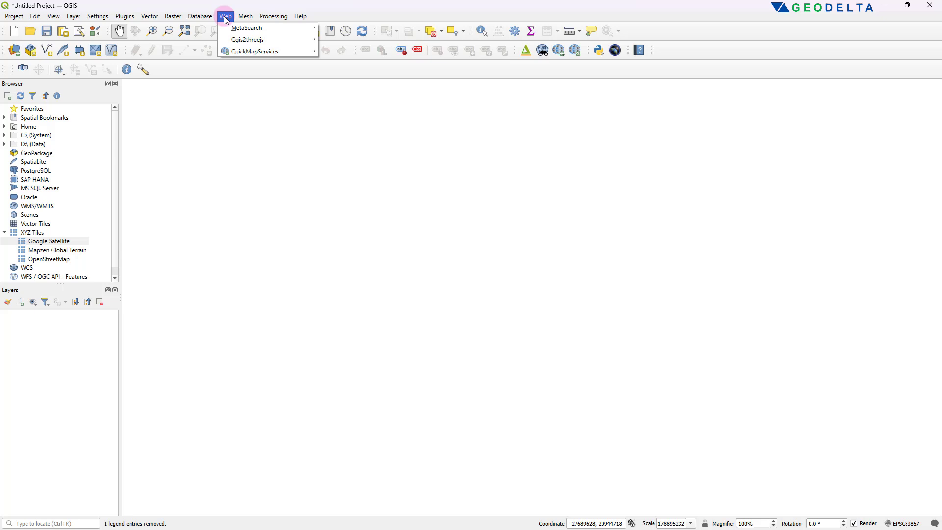
mouse_move(242, 54)
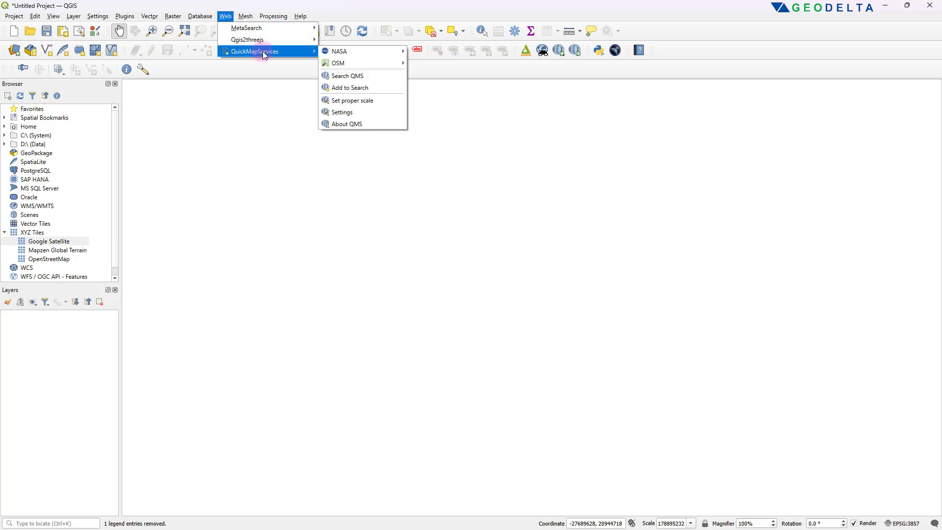
mouse_move(363, 62)
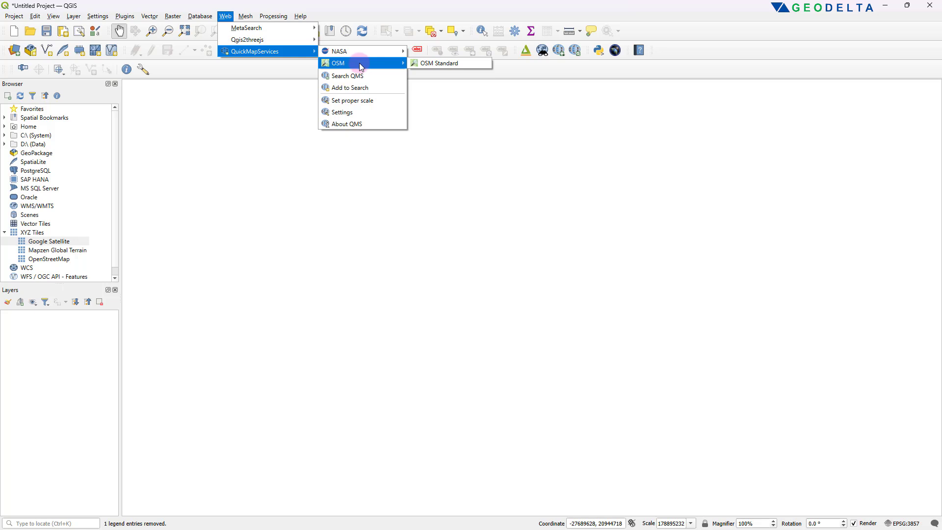
left_click(441, 64)
Step: Zoom into the Valdecarros streets near Madrid and select the OSM Standard layer
scroll(552, 262, "up", 2)
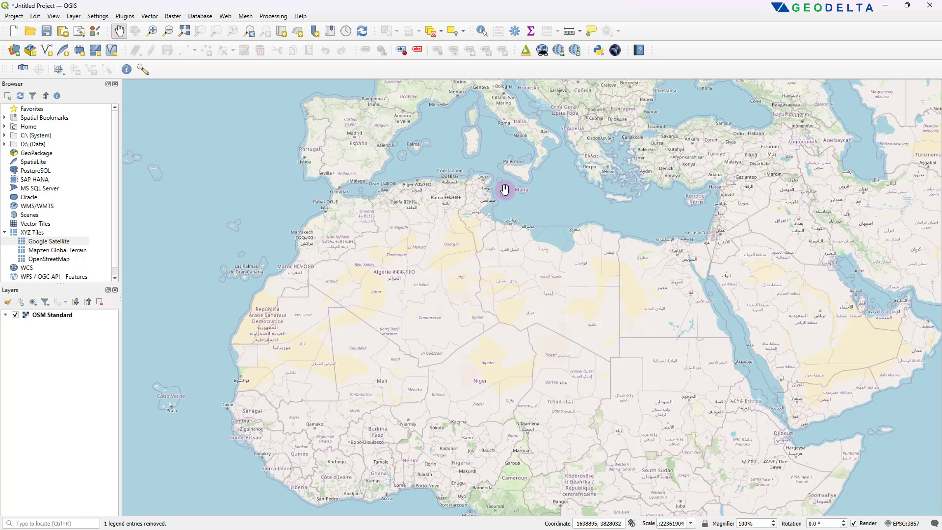
left_click_drag(504, 189, 479, 274)
scroll(405, 274, "up", 3)
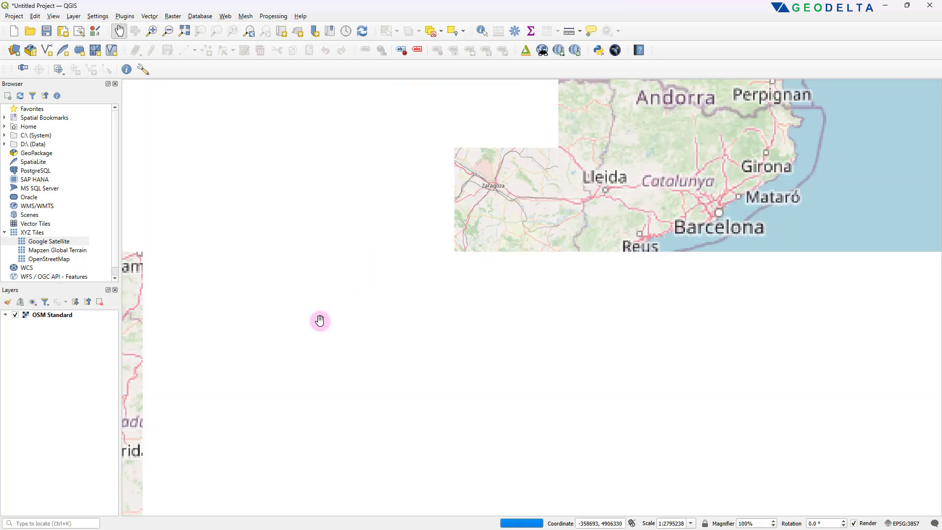
scroll(320, 321, "up", 3)
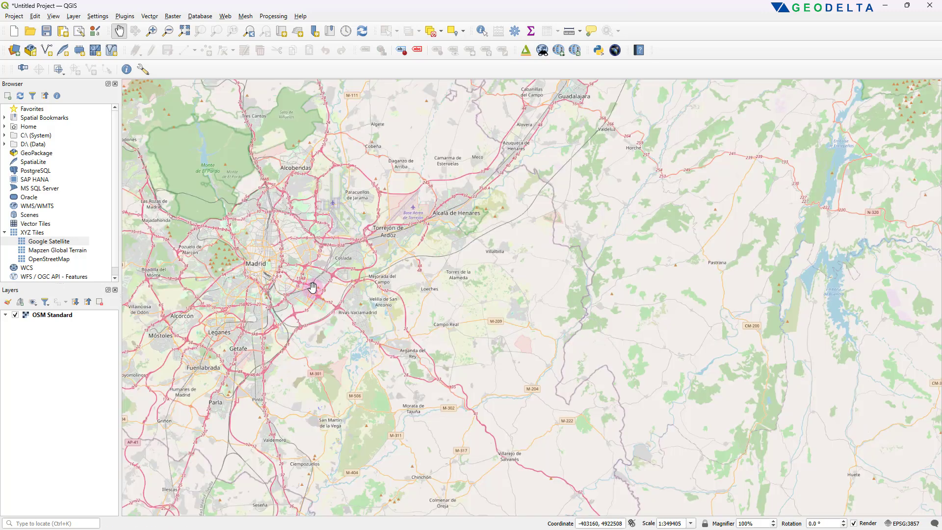
scroll(312, 287, "up", 5)
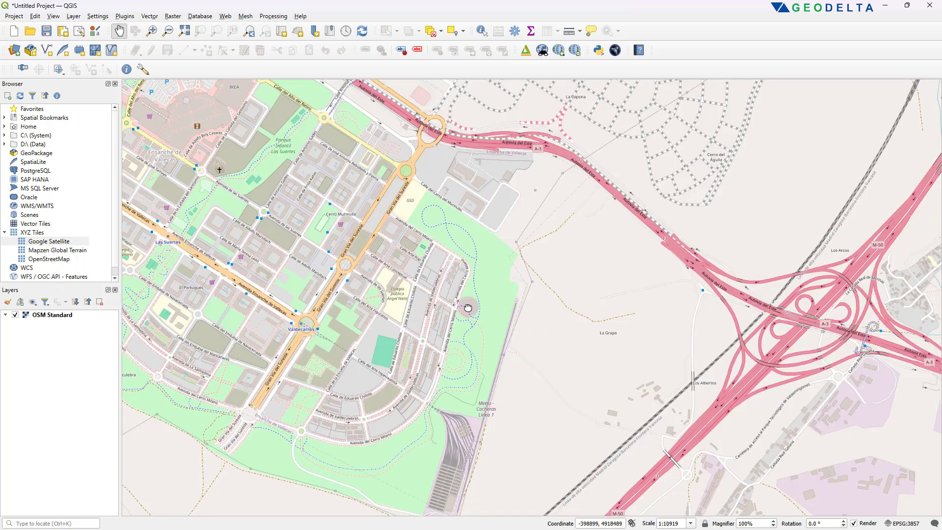
left_click_drag(496, 290, 610, 280)
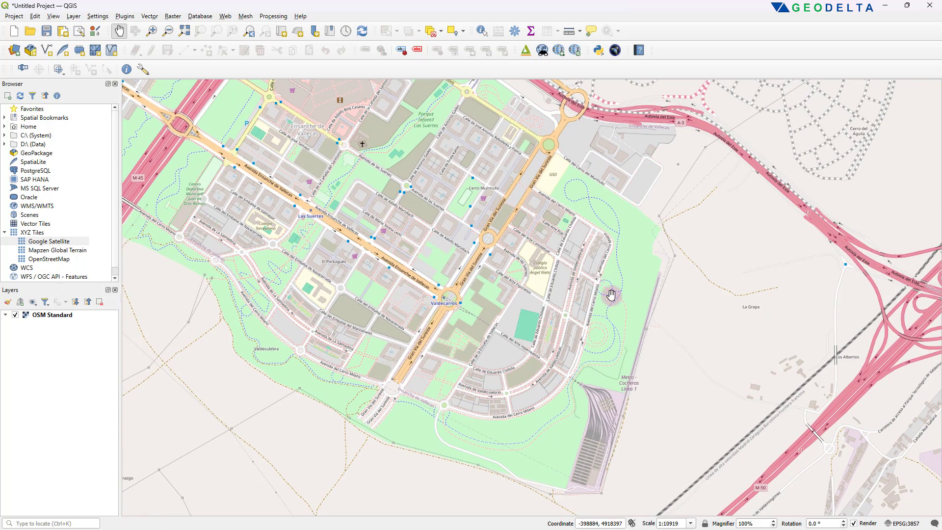
left_click(52, 316)
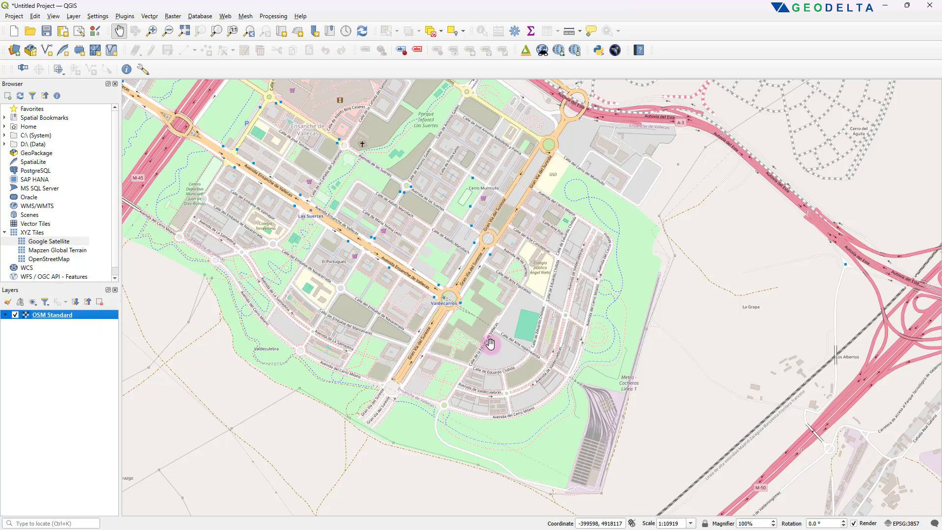
right_click(71, 316)
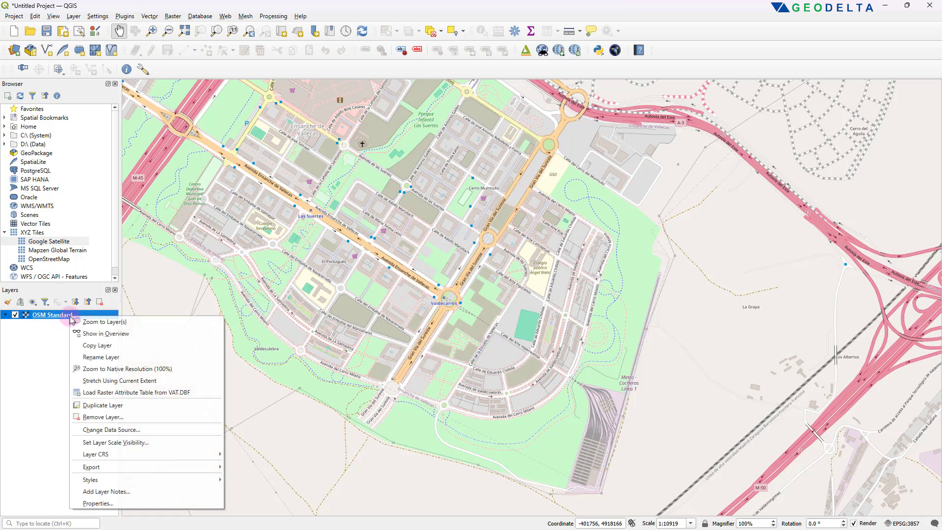
Step: Replace OSM Standard with Bing Maps Satellite Imagery found via QuickMapServices search
left_click(140, 417)
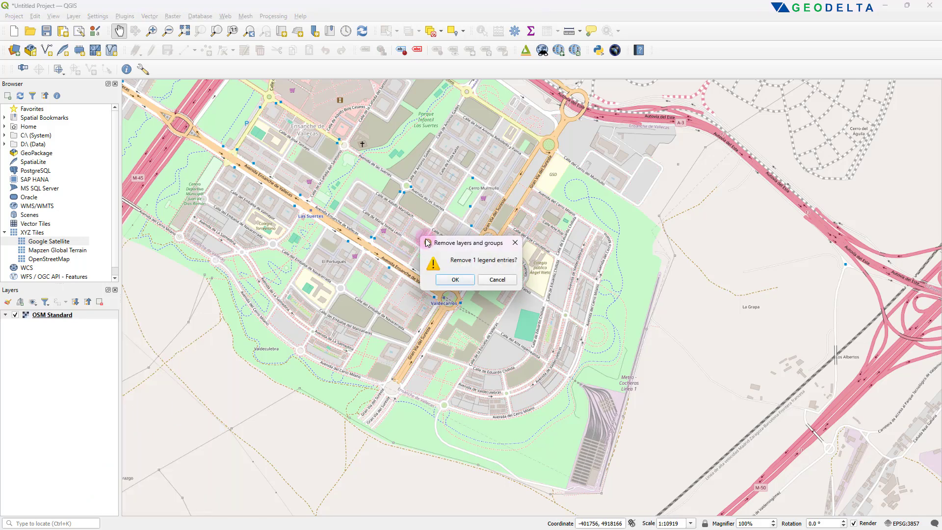
left_click(467, 280)
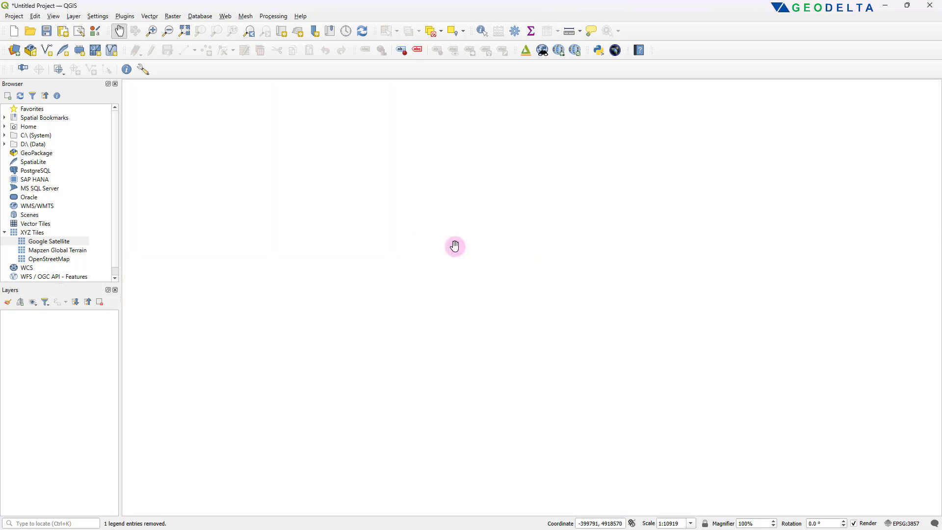
left_click(225, 16)
mouse_move(256, 55)
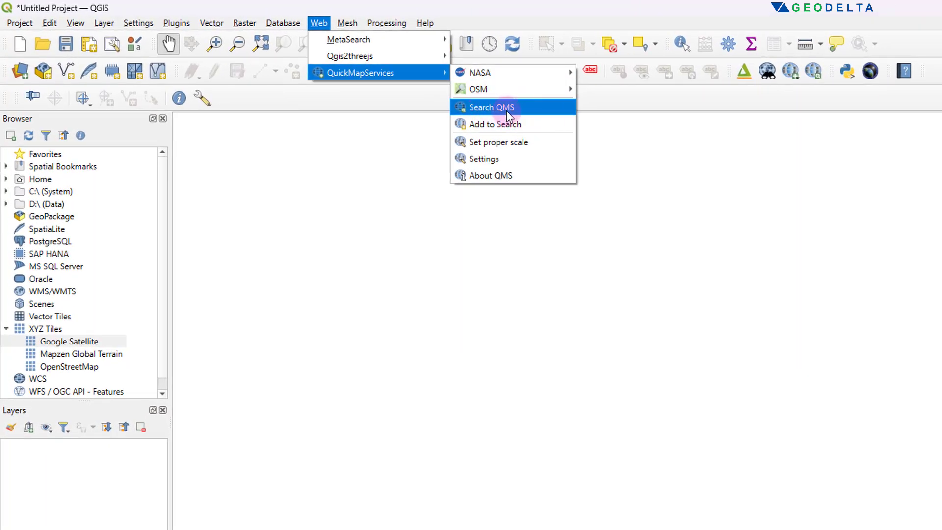
left_click(507, 114)
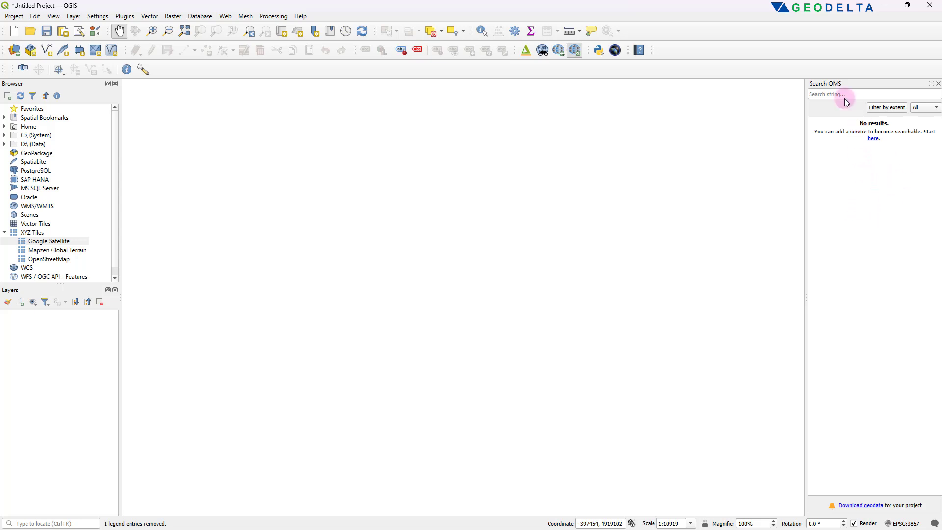
left_click(830, 96)
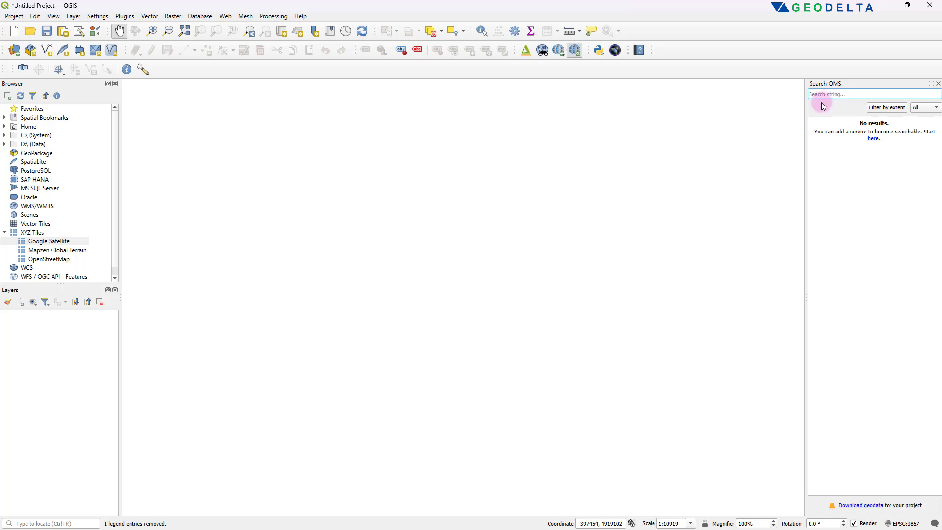
left_click(846, 95)
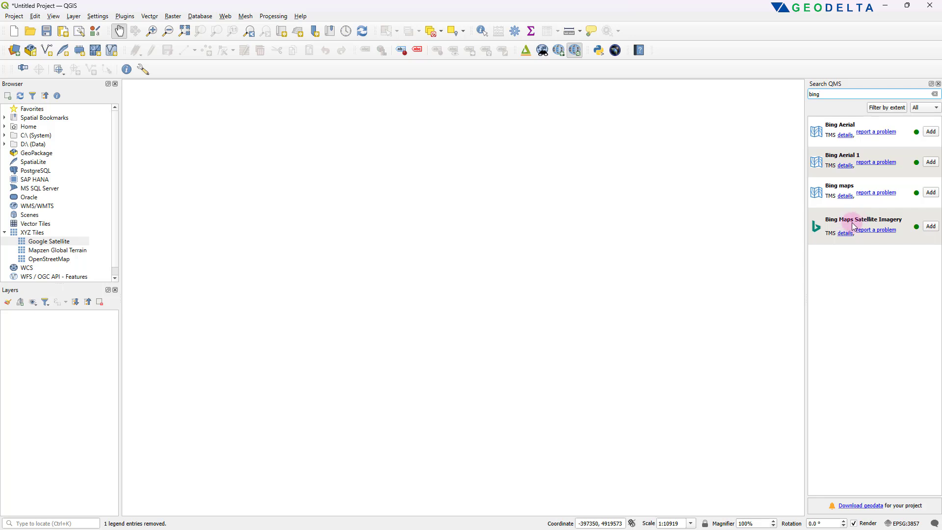
left_click(932, 227)
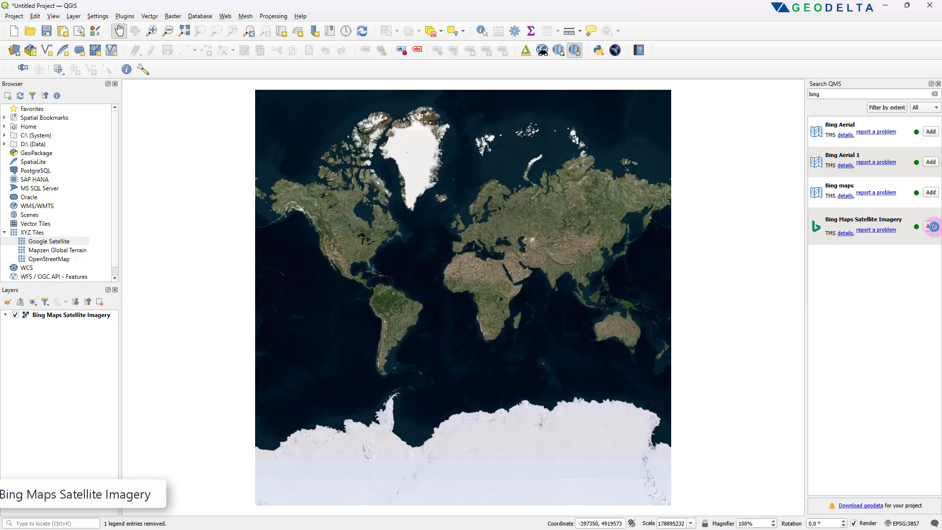
Step: Zoom and pan the Bing imagery onto a braided river delta on Myanmar's coast
scroll(570, 275, "up", 7)
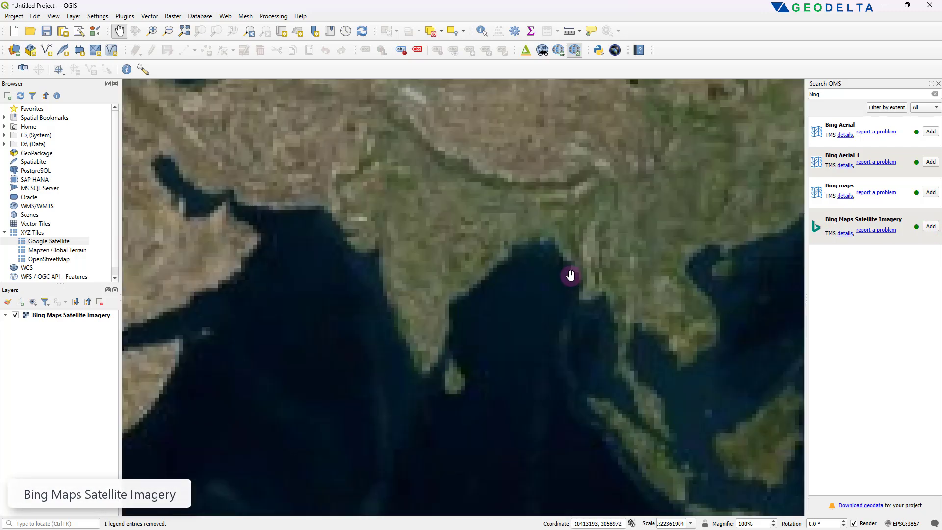
scroll(611, 319, "up", 4)
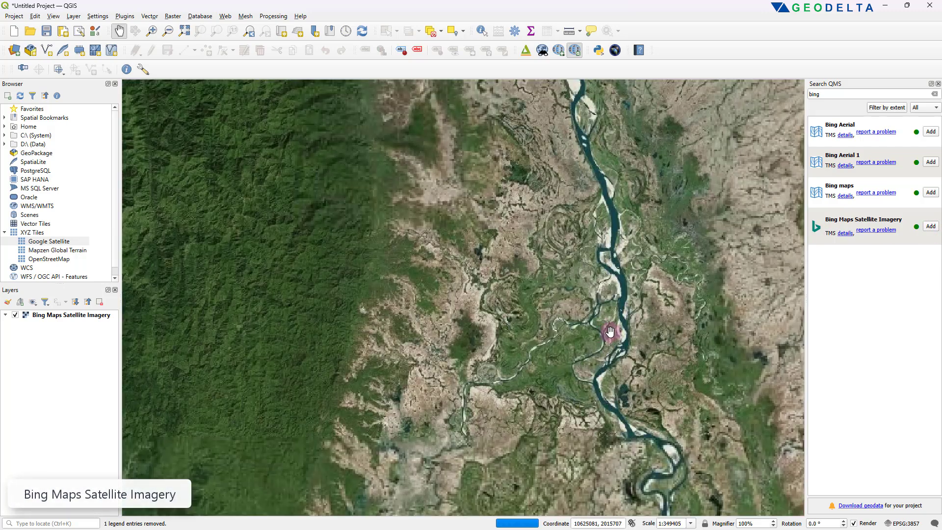
scroll(608, 359, "down", 4)
scroll(614, 368, "up", 2)
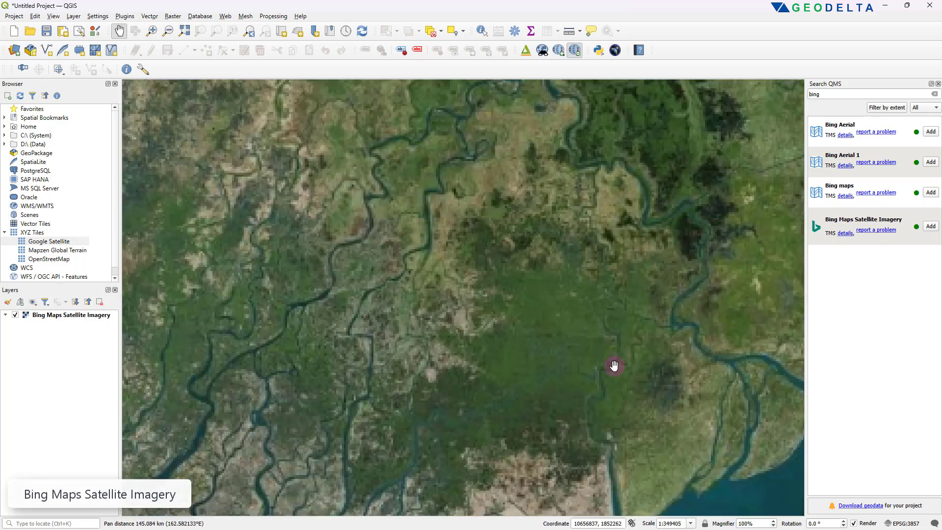
left_click_drag(614, 368, 564, 367)
scroll(491, 387, "up", 2)
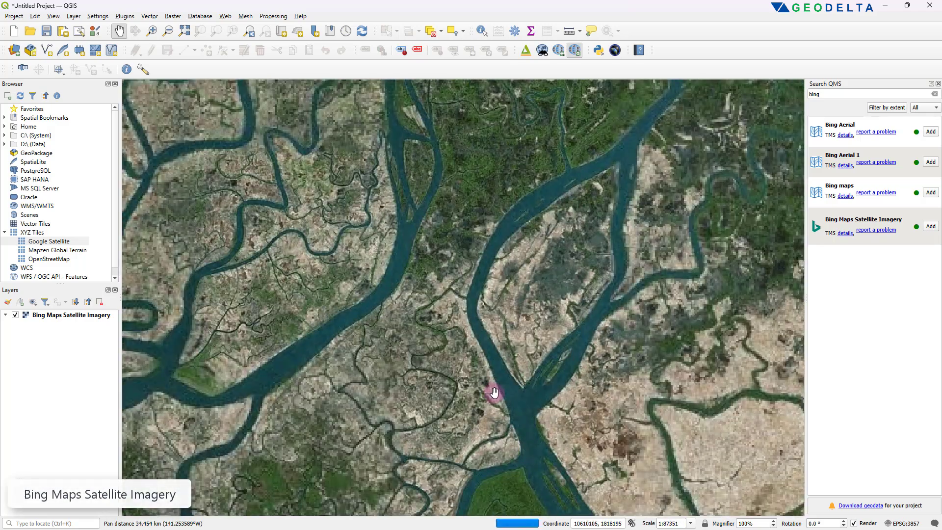
left_click_drag(494, 391, 538, 350)
scroll(539, 349, "up", 1)
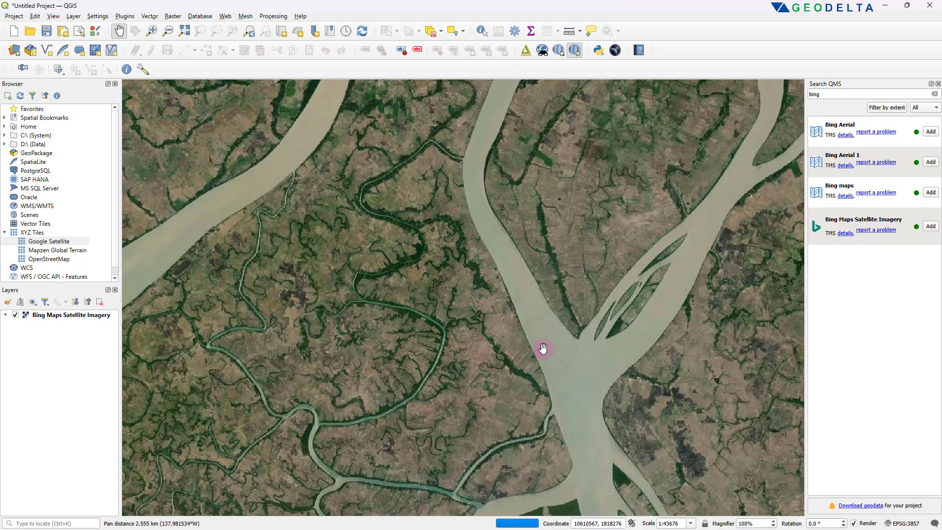
scroll(657, 297, "down", 2)
left_click_drag(675, 286, 538, 332)
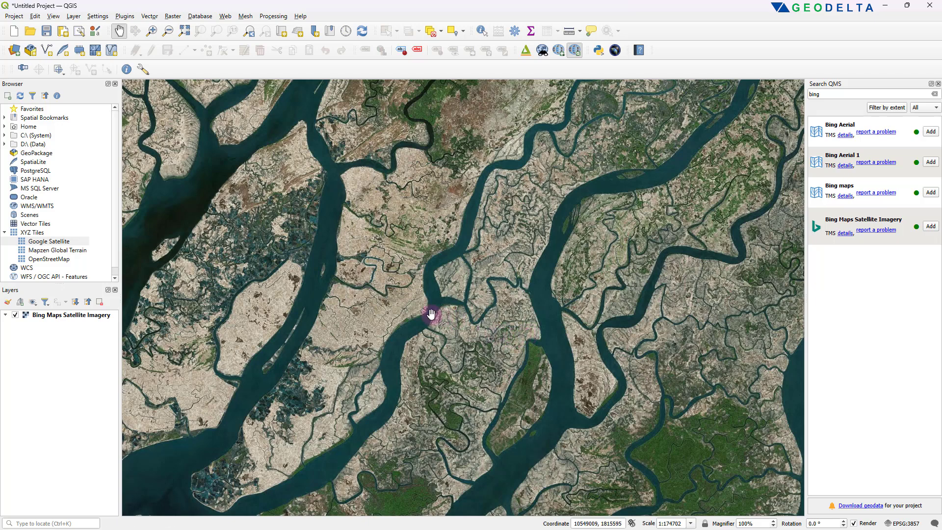
Step: Add Google Satellite from XYZ Tiles to the map and zoom in over the river delta
left_click(49, 242)
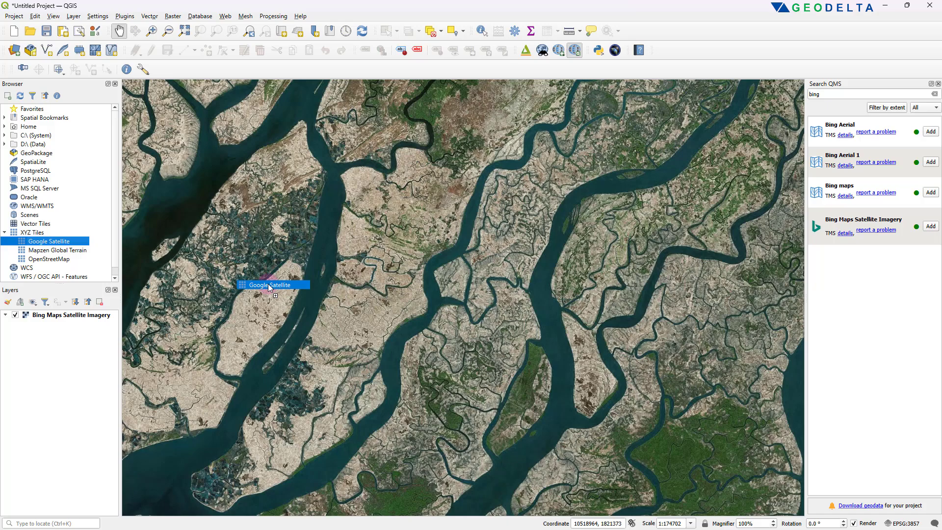
left_click_drag(269, 286, 292, 296)
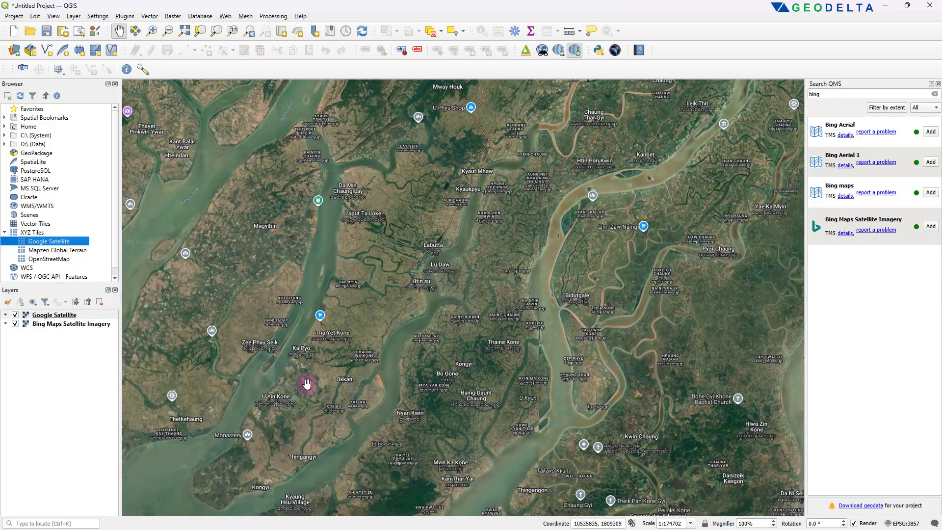
scroll(421, 336, "up", 3)
left_click_drag(405, 336, 527, 246)
left_click_drag(435, 385, 578, 191)
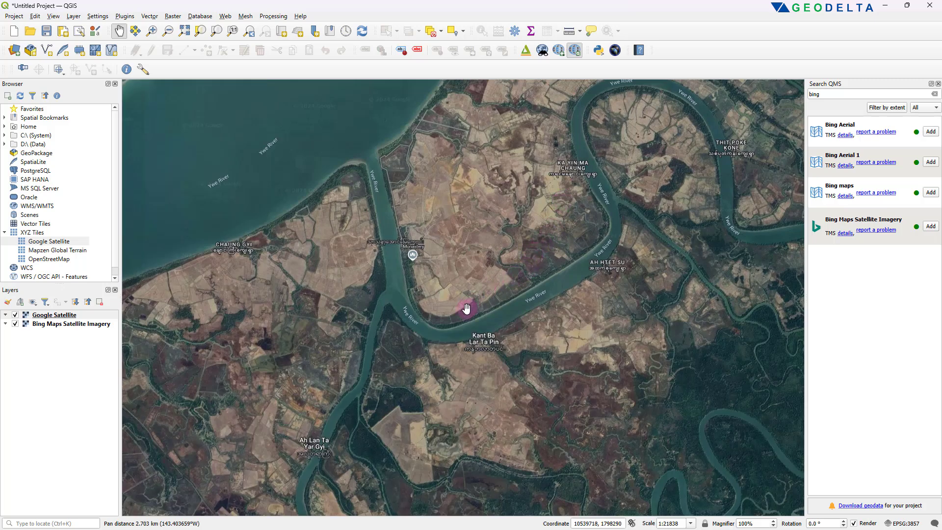
Step: Toggle Google Satellite on and off to compare with Bing, leaving it hidden
left_click(15, 315)
left_click(16, 315)
left_click(15, 315)
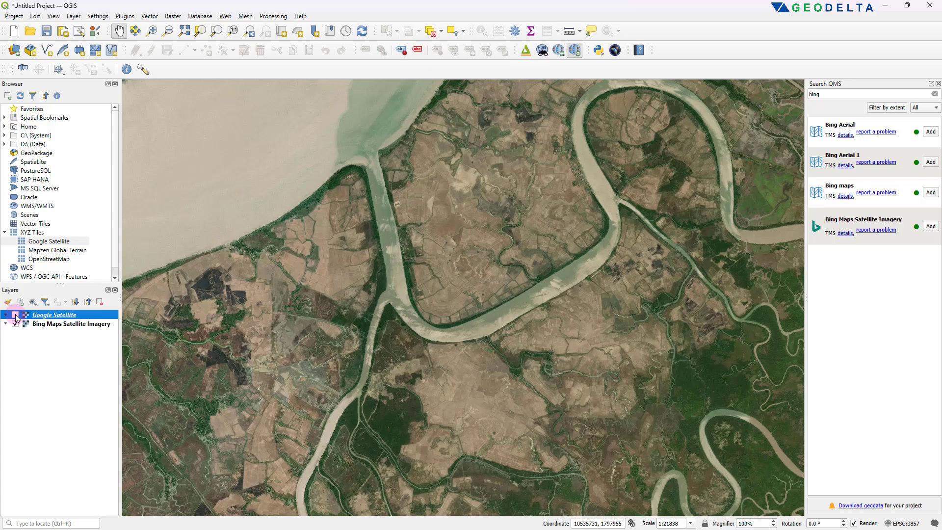
left_click(15, 315)
left_click(16, 315)
Step: Pan and zoom the Bing imagery over East Africa to centre Lake Malawi
scroll(646, 305, "down", 7)
left_click_drag(488, 204, 566, 381)
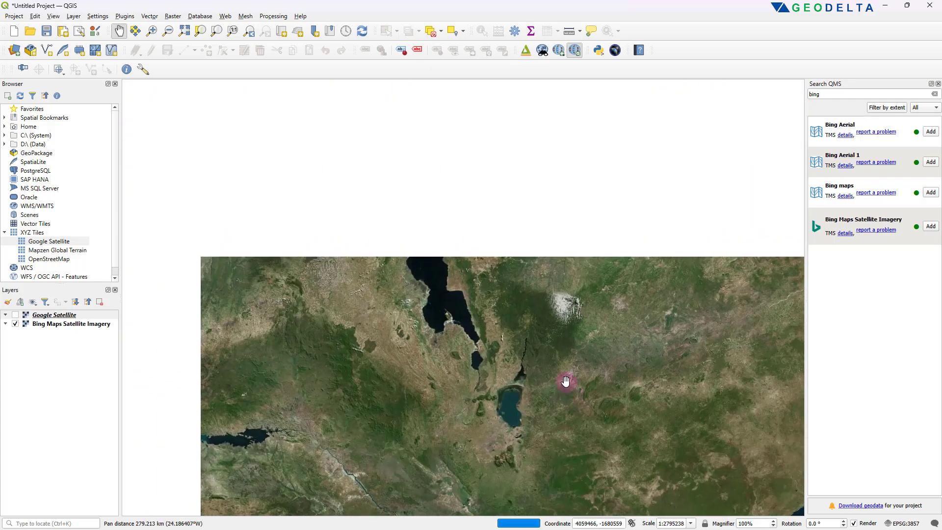
scroll(505, 352, "up", 2)
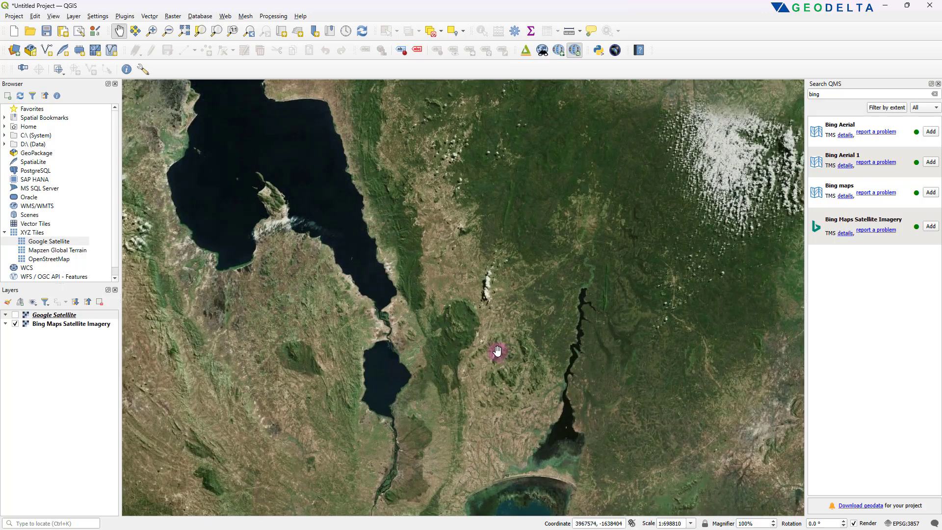
left_click_drag(484, 348, 537, 356)
left_click_drag(490, 281, 492, 310)
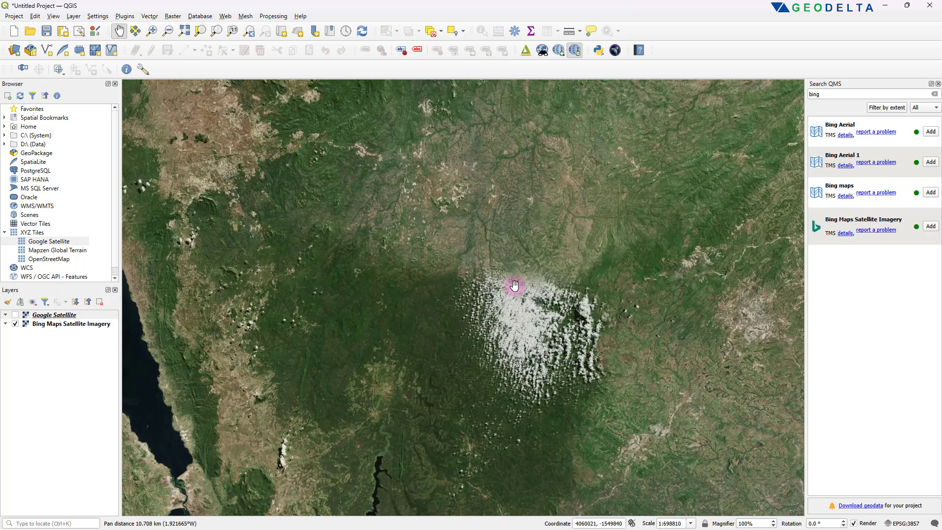
left_click_drag(558, 361, 642, 364)
scroll(551, 374, "down", 2)
left_click_drag(530, 288, 513, 414)
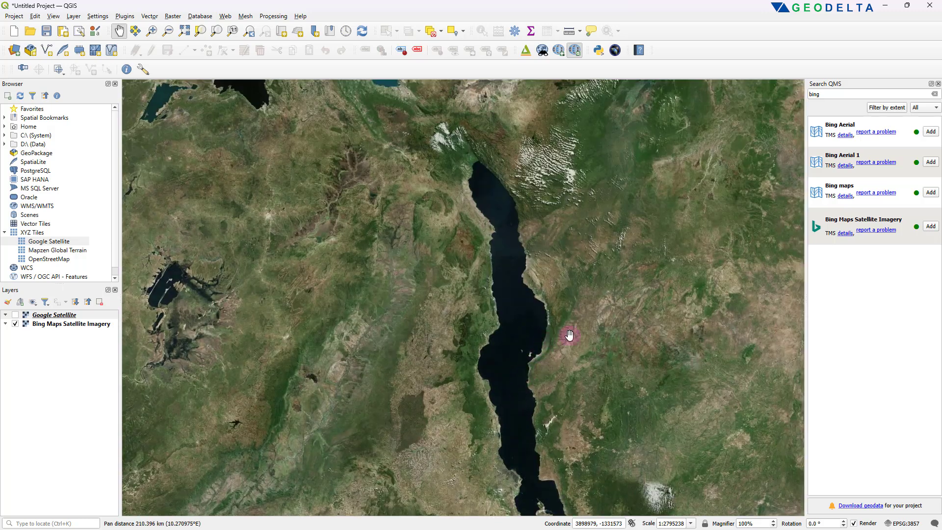
scroll(510, 347, "down", 1)
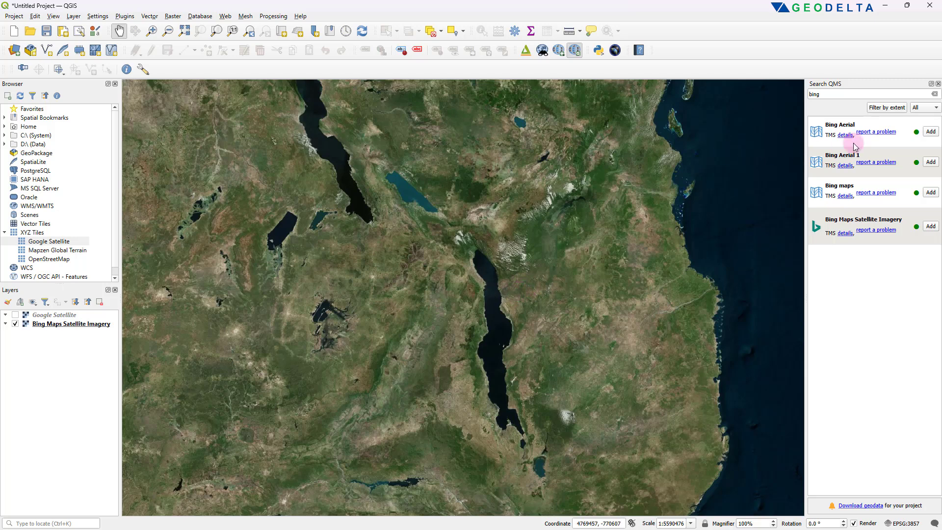
Step: Replace the QMS search with 'esri' and scroll the results to find ESRI Terrain
left_click_drag(831, 94, 785, 94)
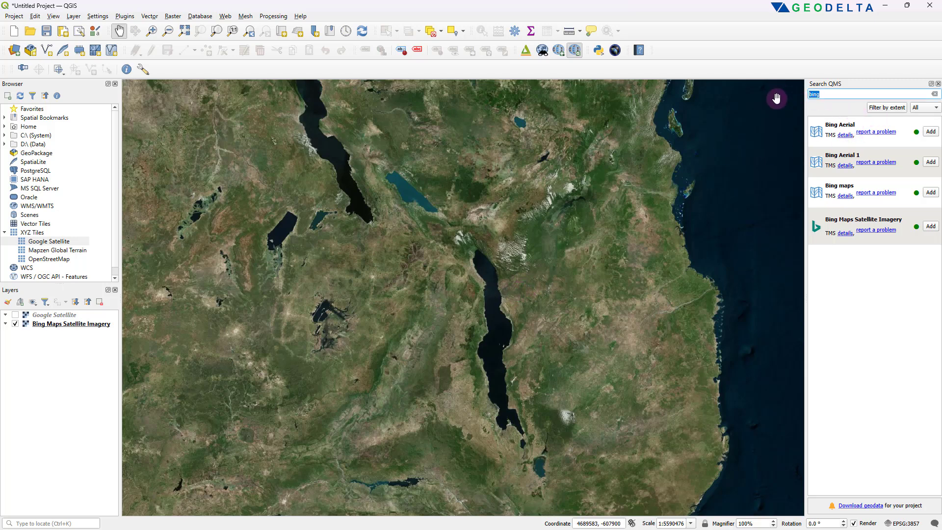
type("esri")
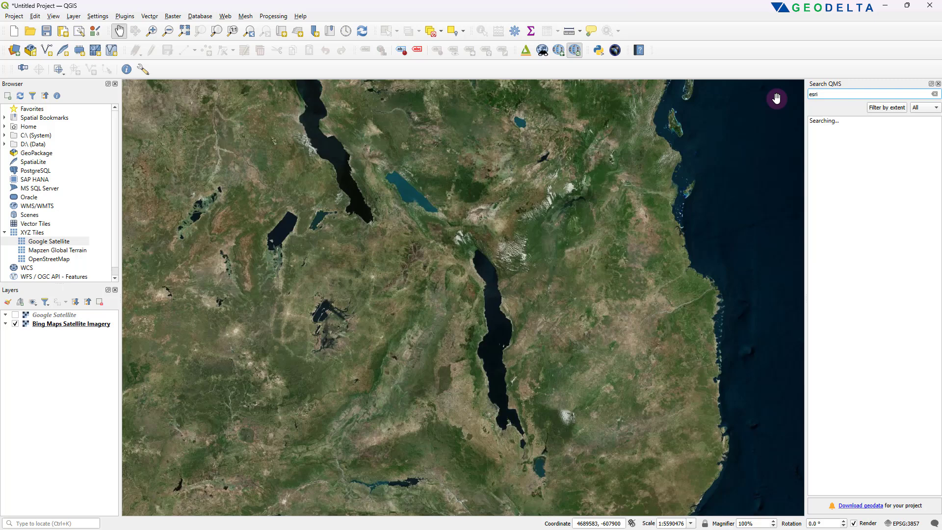
scroll(874, 193, "down", 3)
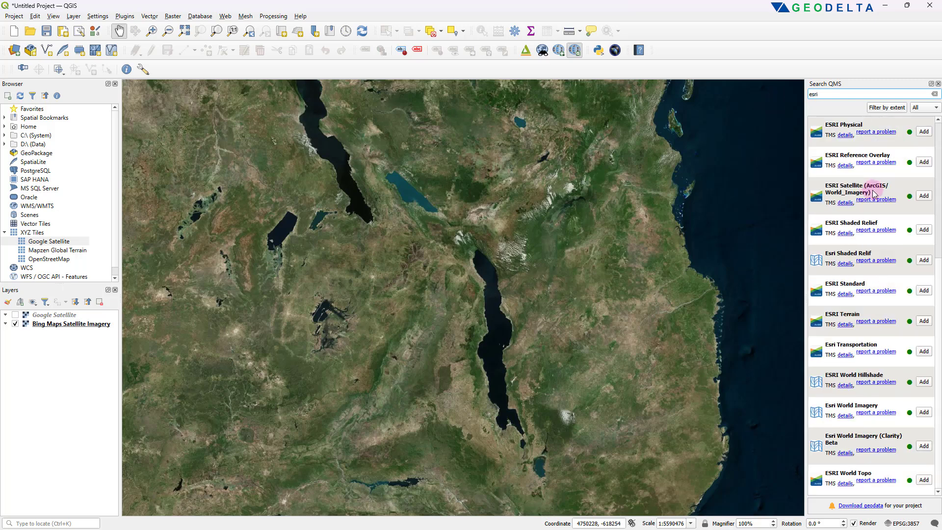
scroll(875, 201, "up", 3)
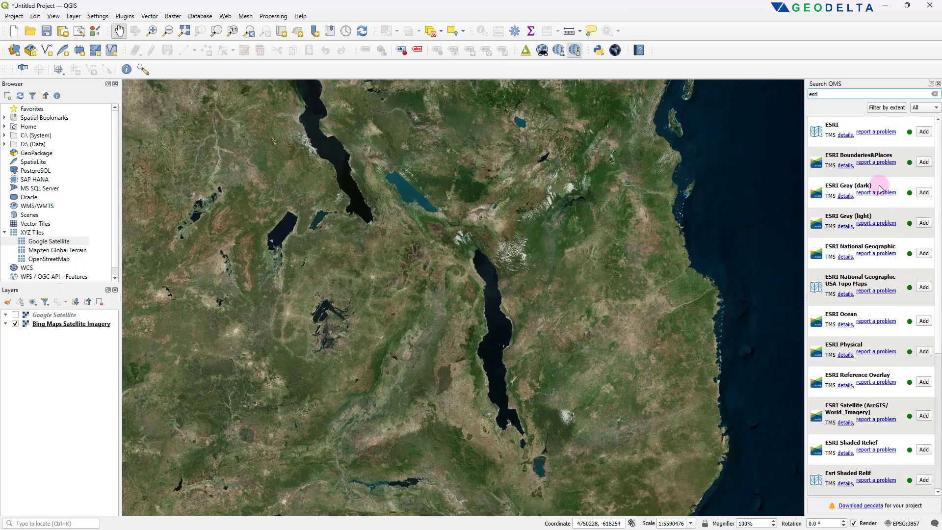
scroll(880, 189, "down", 3)
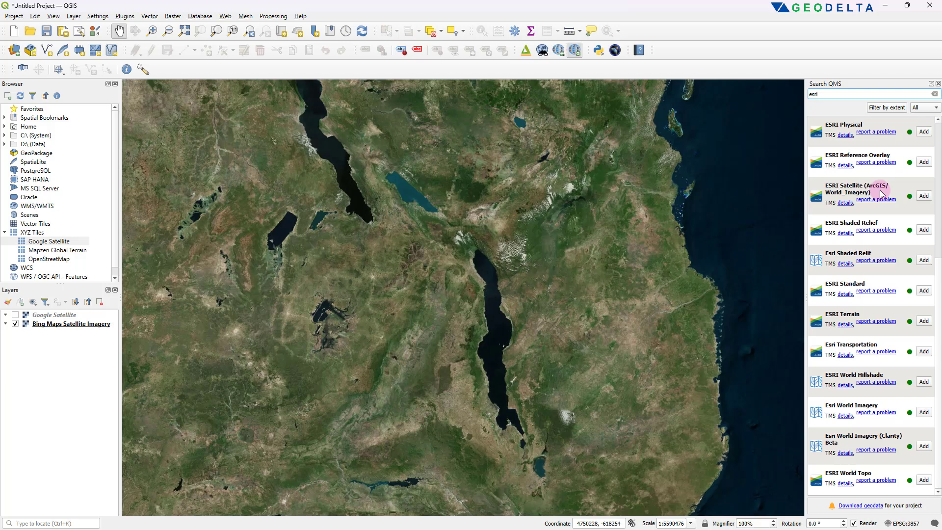
scroll(882, 206, "up", 1)
scroll(888, 293, "up", 2)
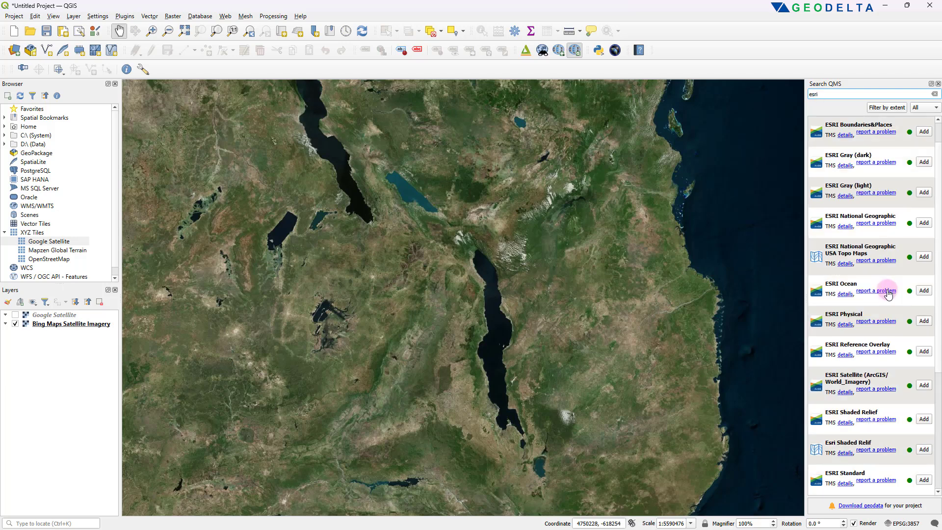
scroll(888, 293, "down", 1)
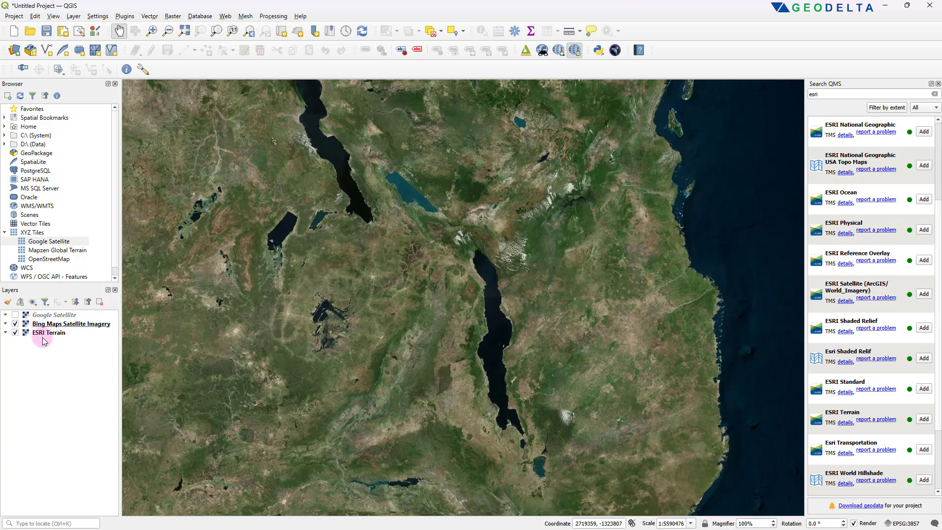
Step: Hide Bing Maps Satellite Imagery and pan the ESRI Terrain map from the Red Sea north to Turkey
left_click(16, 324)
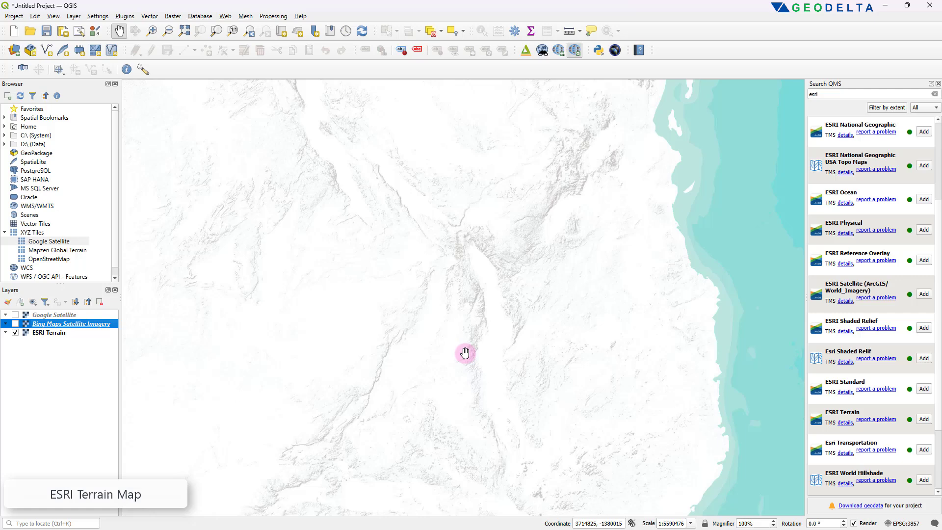
scroll(470, 351, "down", 2)
left_click_drag(488, 349, 602, 432)
scroll(602, 431, "up", 2)
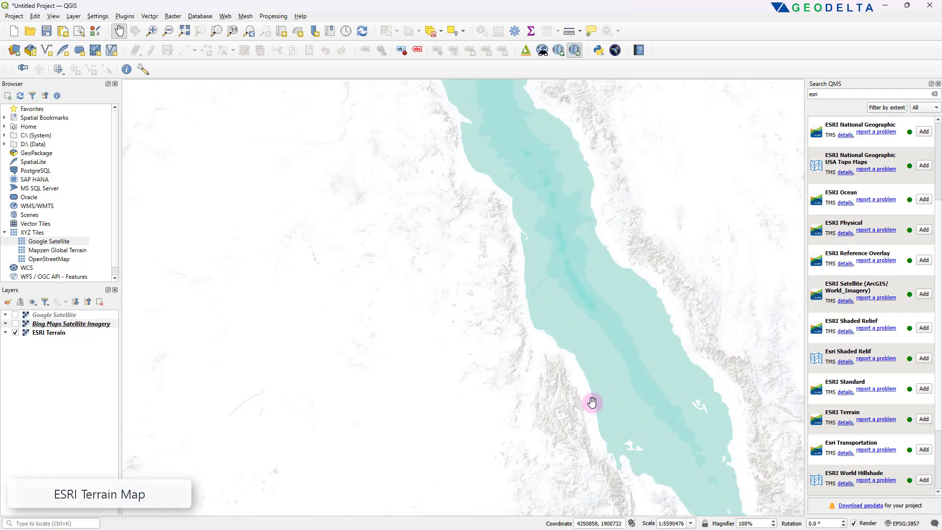
scroll(591, 399, "down", 1)
left_click_drag(593, 251, 639, 338)
left_click_drag(690, 208, 551, 435)
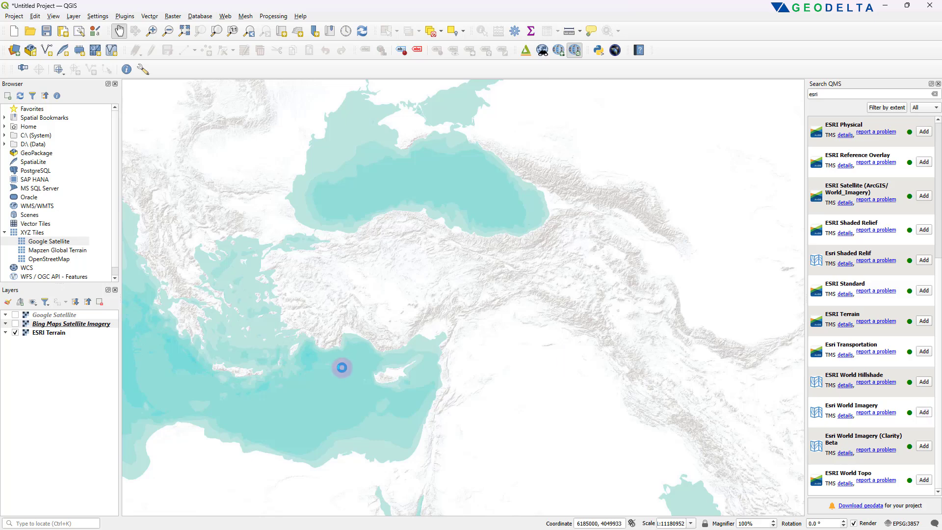
Step: Hide ESRI Terrain to show Esri World Imagery and pan over to France and Spain
left_click(15, 333)
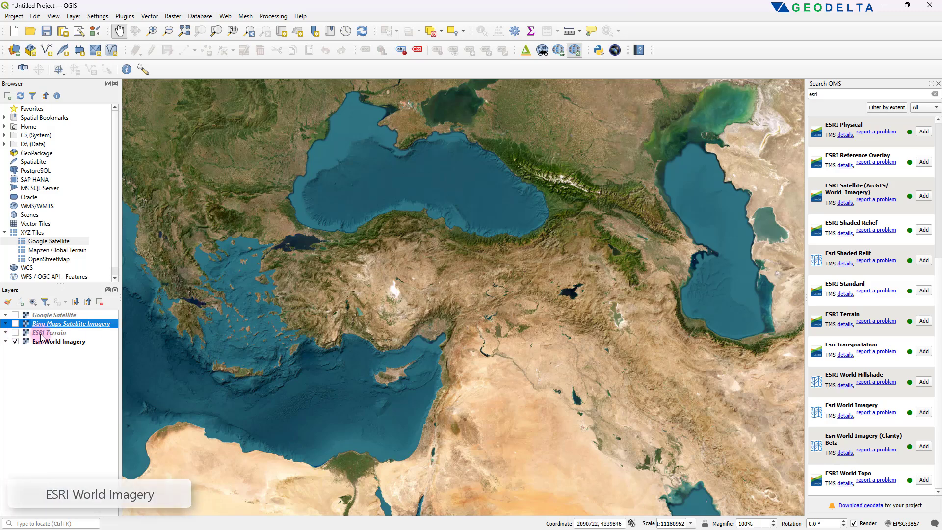
left_click_drag(567, 301, 344, 357)
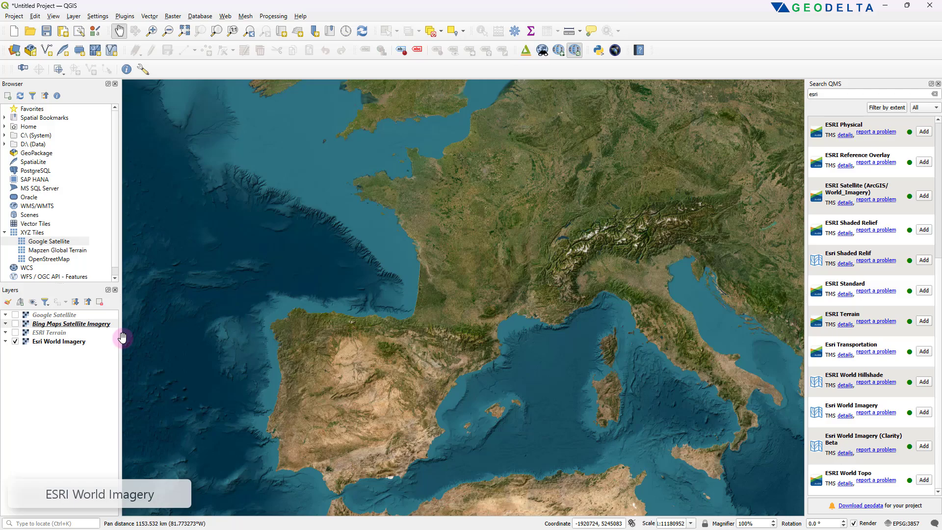
scroll(491, 326, "up", 1)
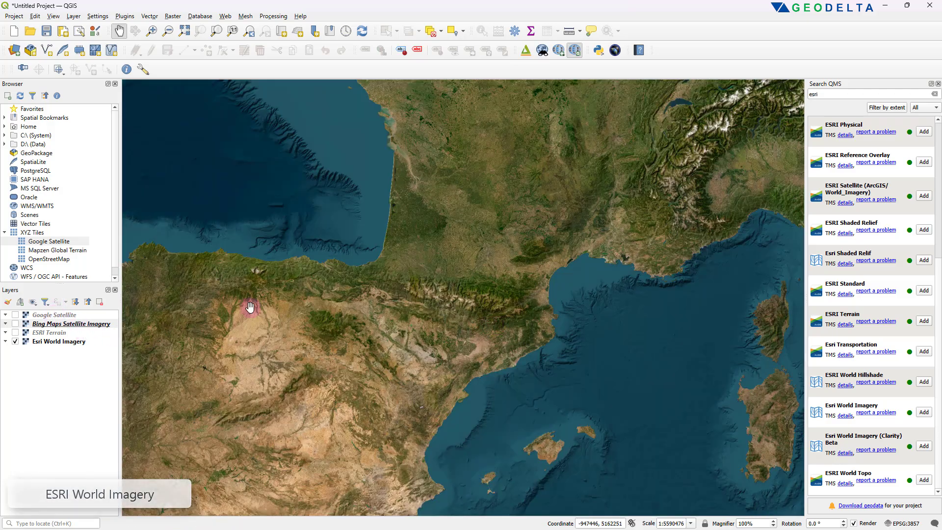
scroll(496, 367, "up", 3)
scroll(501, 316, "up", 8)
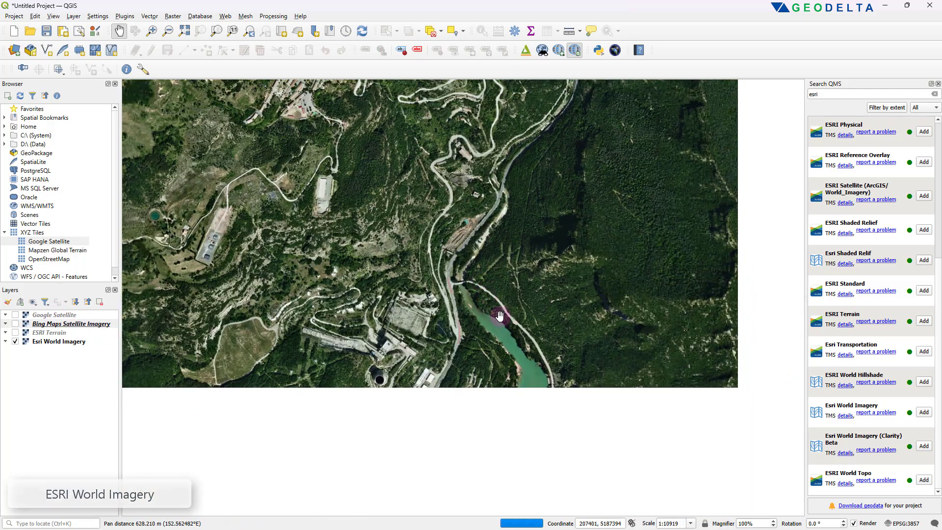
Step: Zoom the imagery along the turquoise river onto the winding reservoir at 1:10919
left_click_drag(534, 340, 557, 276)
left_click_drag(540, 486, 623, 310)
scroll(581, 379, "up", 1)
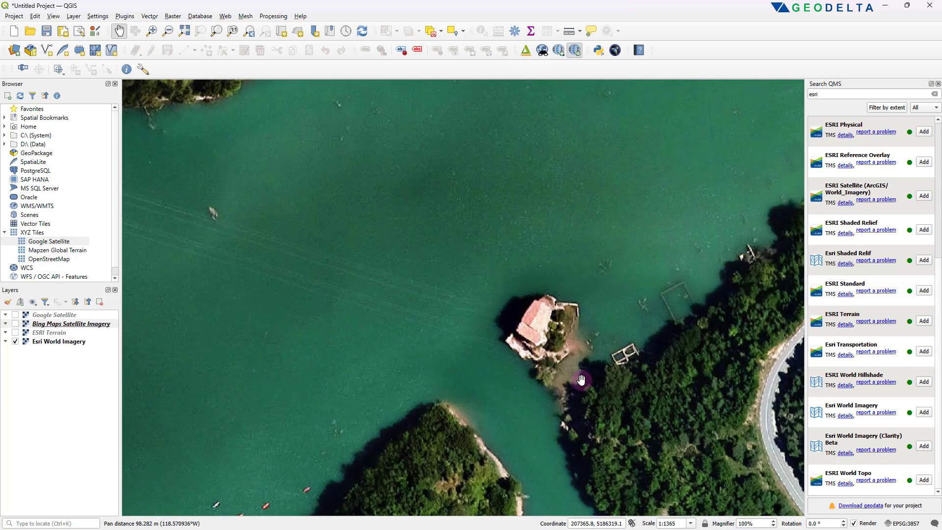
scroll(582, 379, "down", 2)
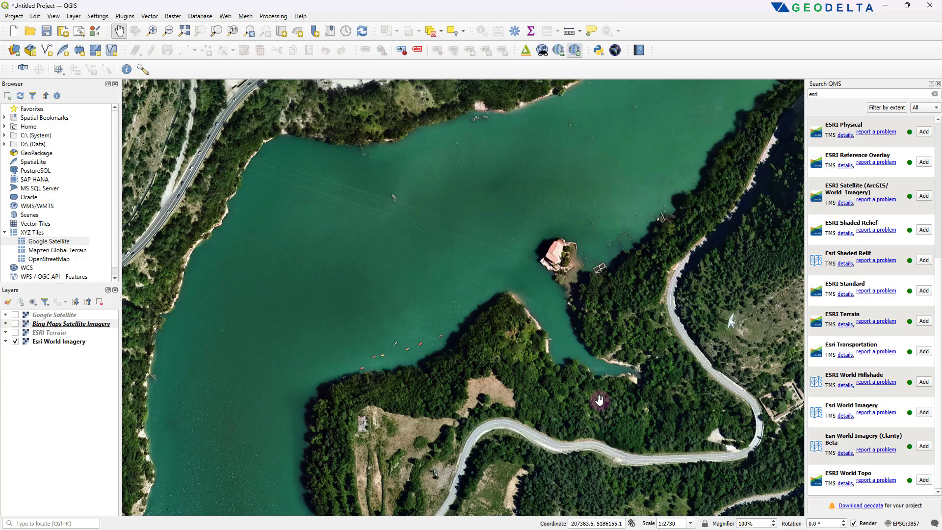
scroll(623, 385, "down", 1)
left_click_drag(590, 438, 568, 353)
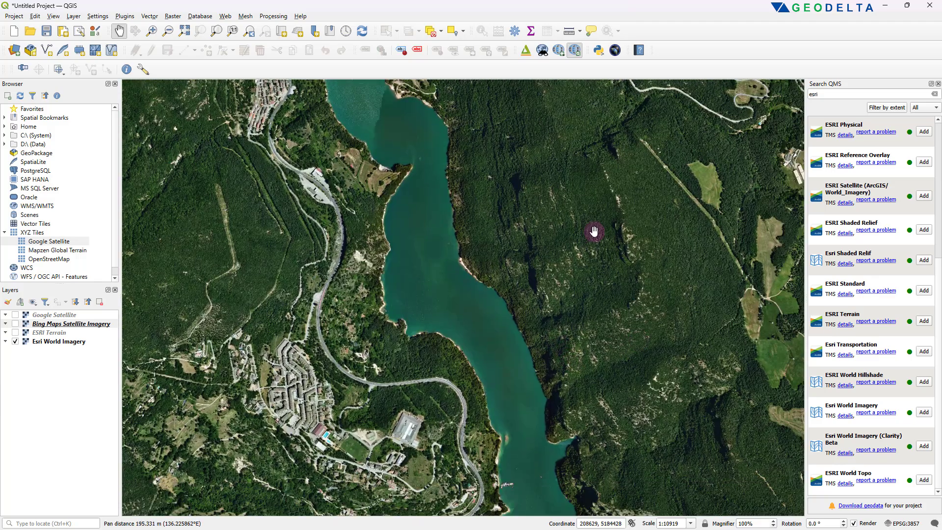
left_click_drag(595, 233, 687, 316)
scroll(859, 348, "up", 5)
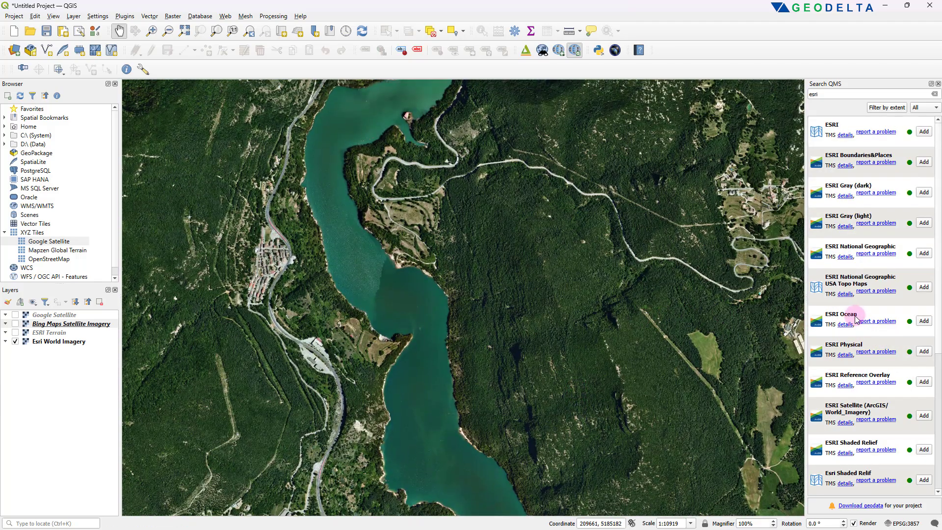
left_click(925, 163)
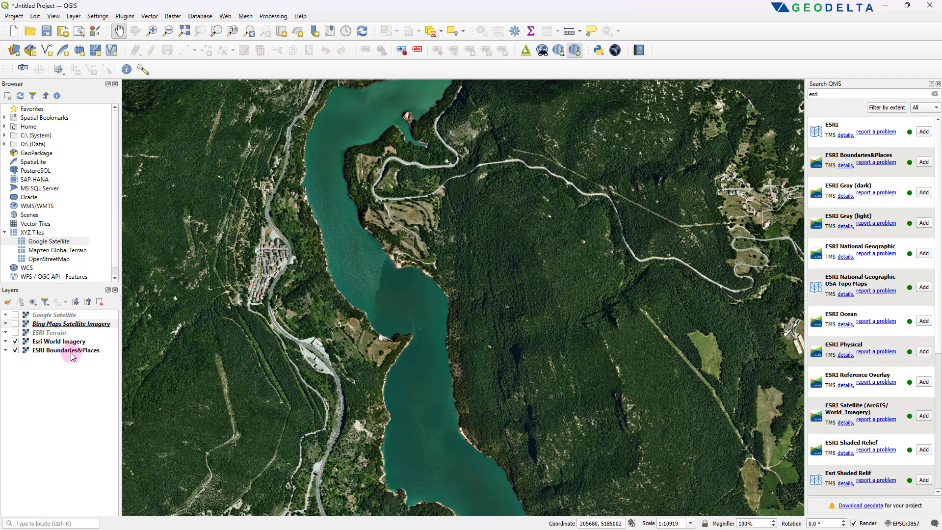
key("ctrl+minus")
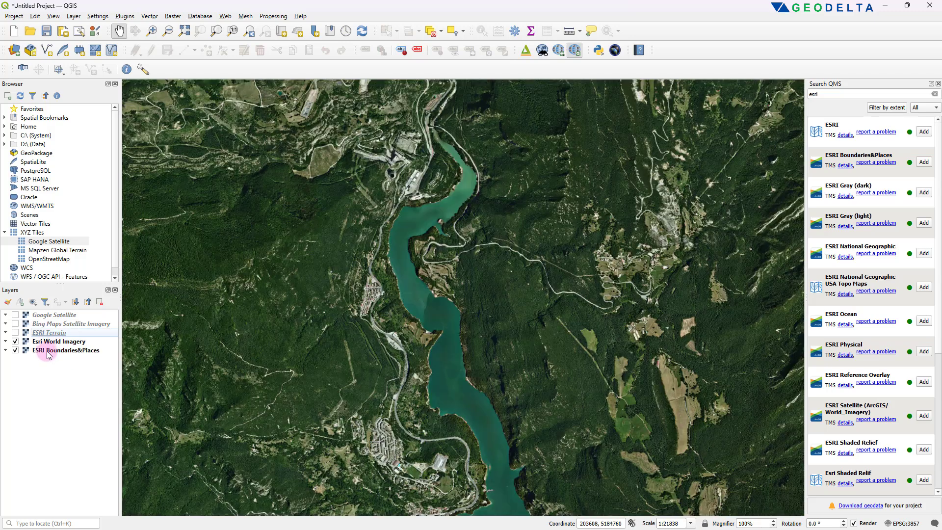
left_click(16, 342)
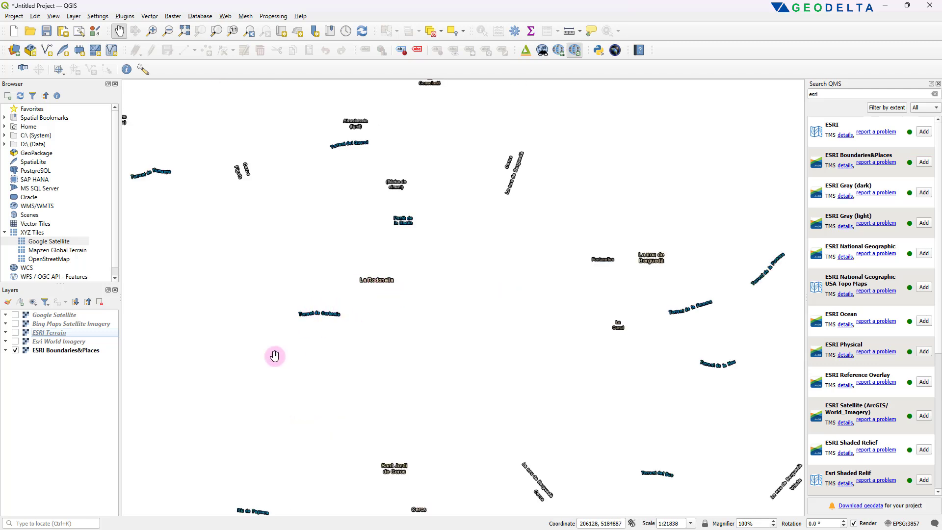
left_click(16, 343)
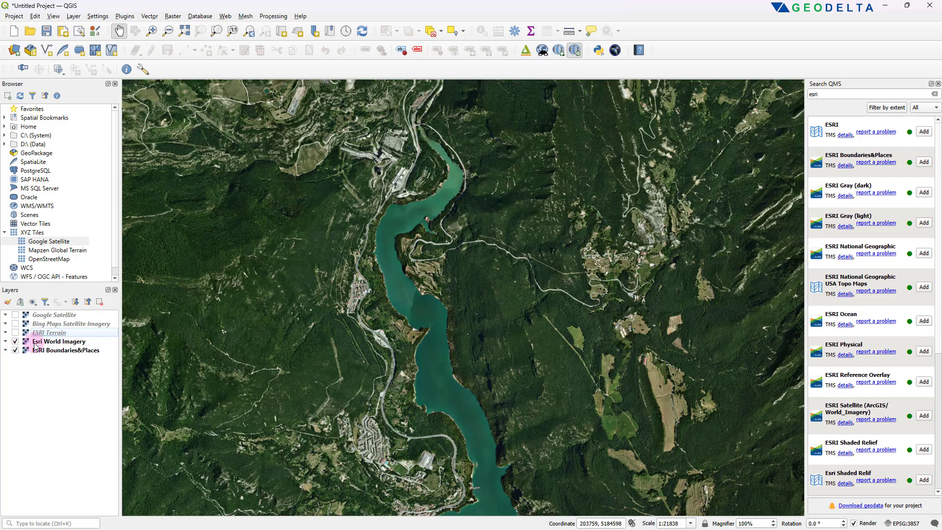
left_click(69, 345)
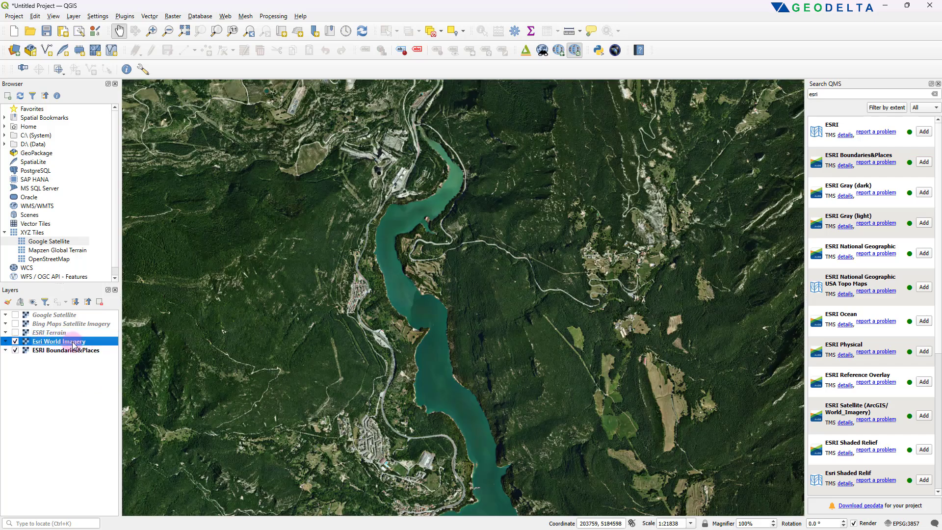
Step: Move Esri World Imagery below ESRI Boundaries&Places and pan to southwest France
left_click_drag(73, 355, 73, 357)
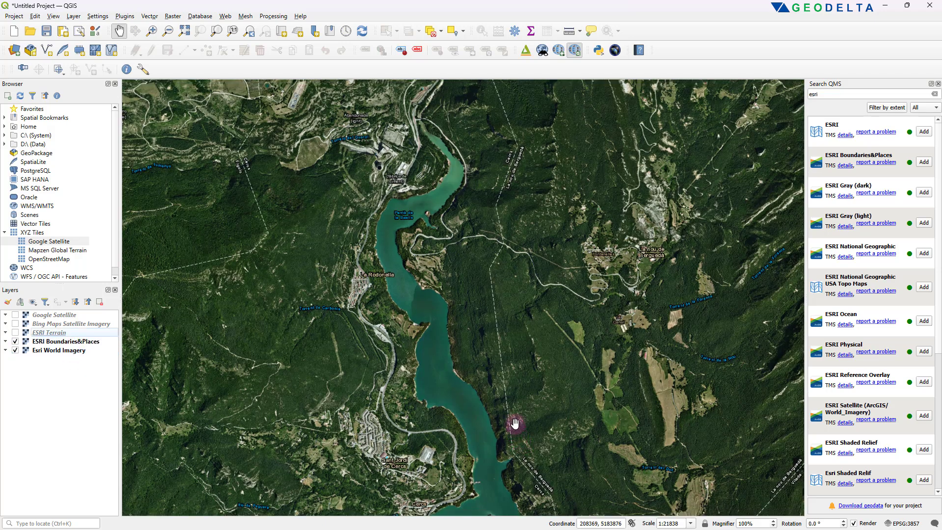
left_click_drag(499, 319, 481, 511)
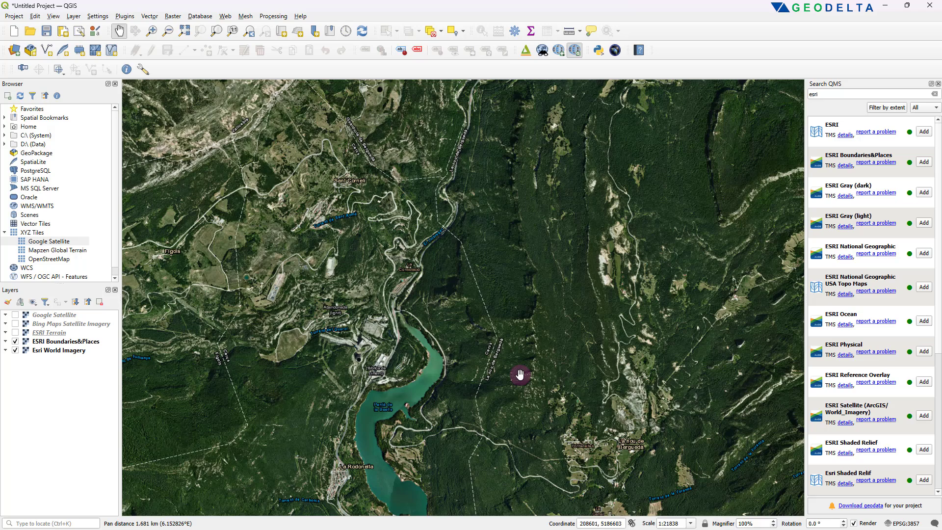
scroll(598, 365, "down", 1)
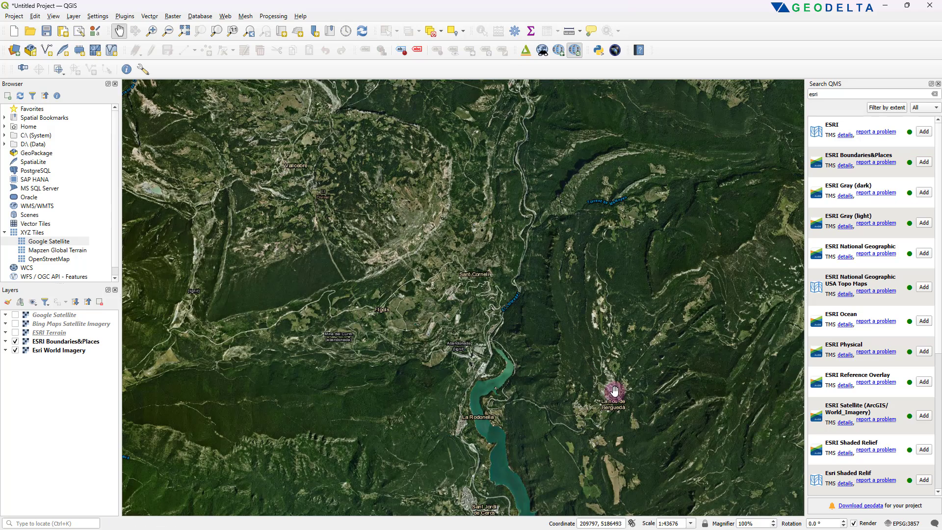
scroll(615, 391, "down", 4)
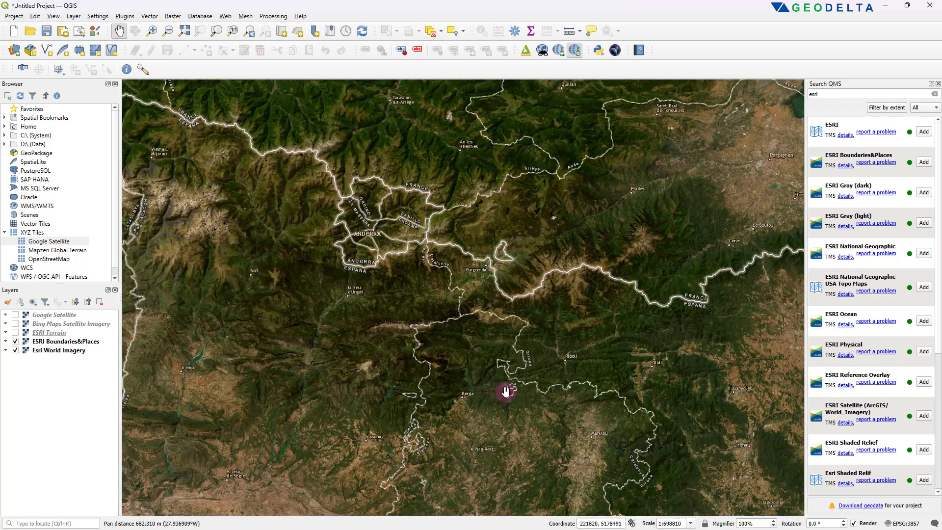
scroll(467, 348, "down", 2)
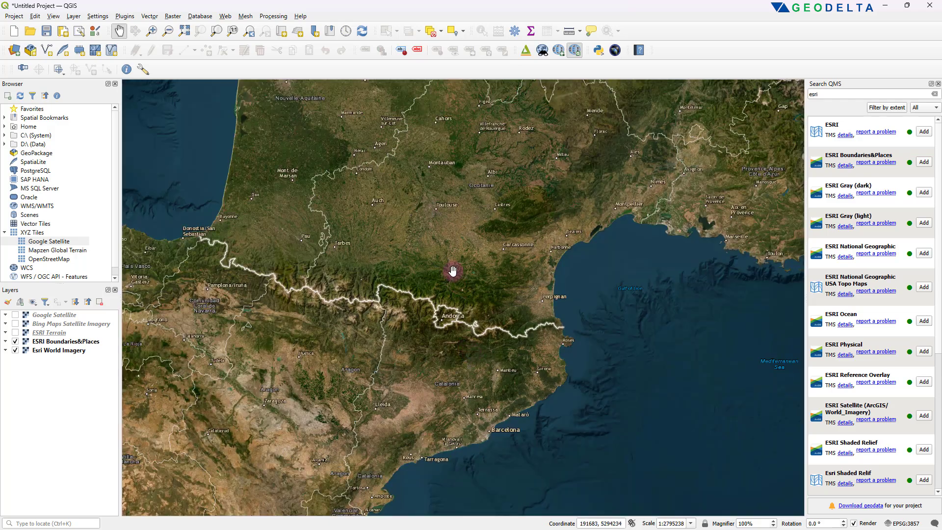
left_click_drag(453, 272, 499, 389)
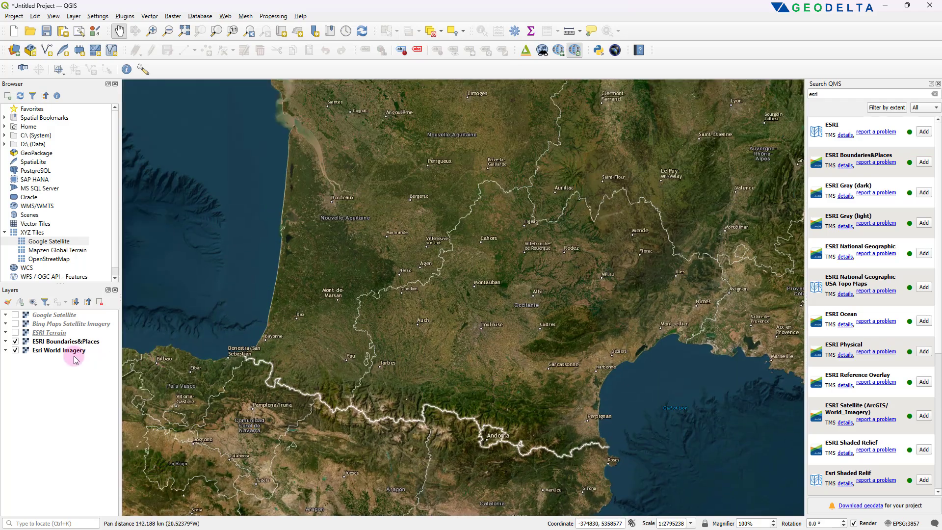
Step: Toggle ESRI Boundaries&Places off and on to compare, recentre on Western Europe, and select the 'esri' search text
left_click(15, 342)
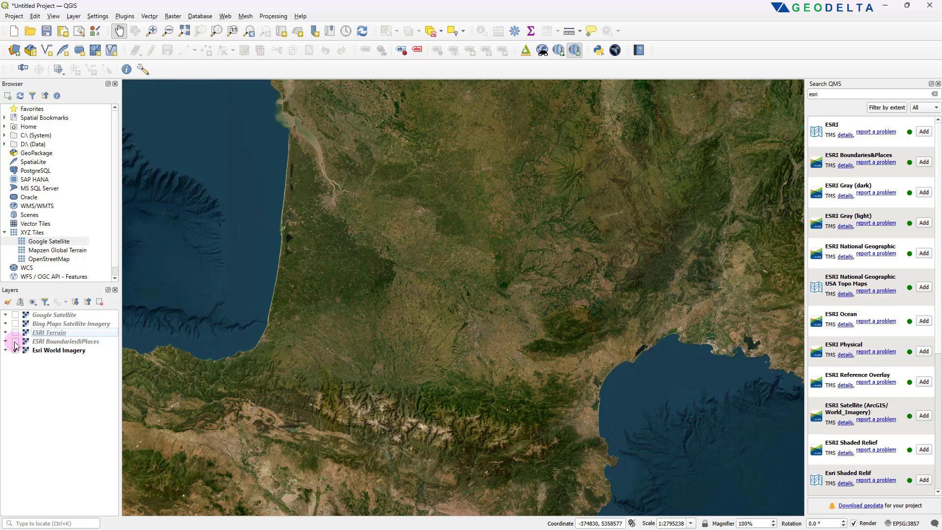
left_click(15, 342)
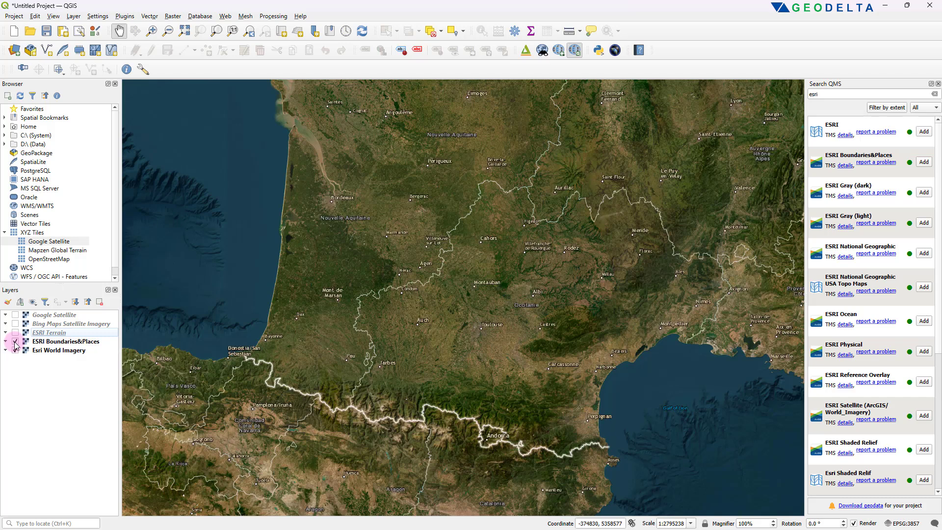
left_click(35, 342)
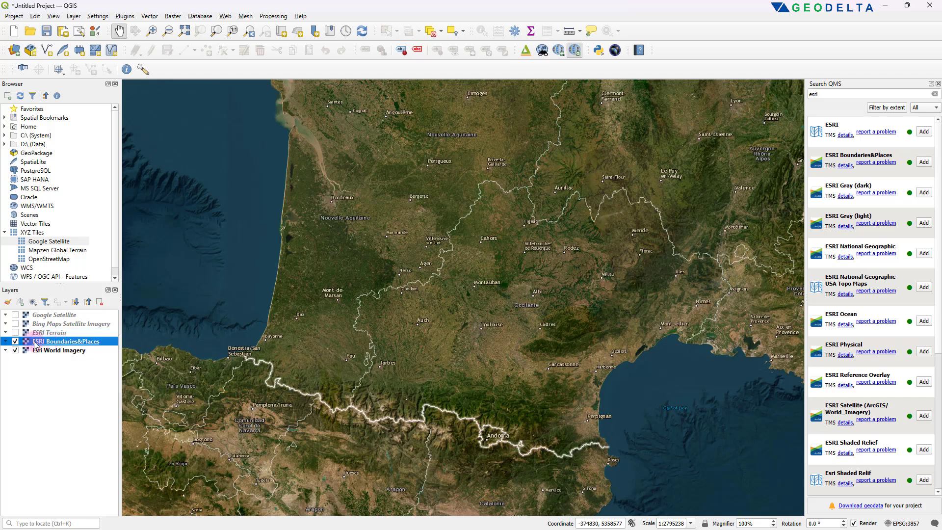
scroll(461, 373, "down", 2)
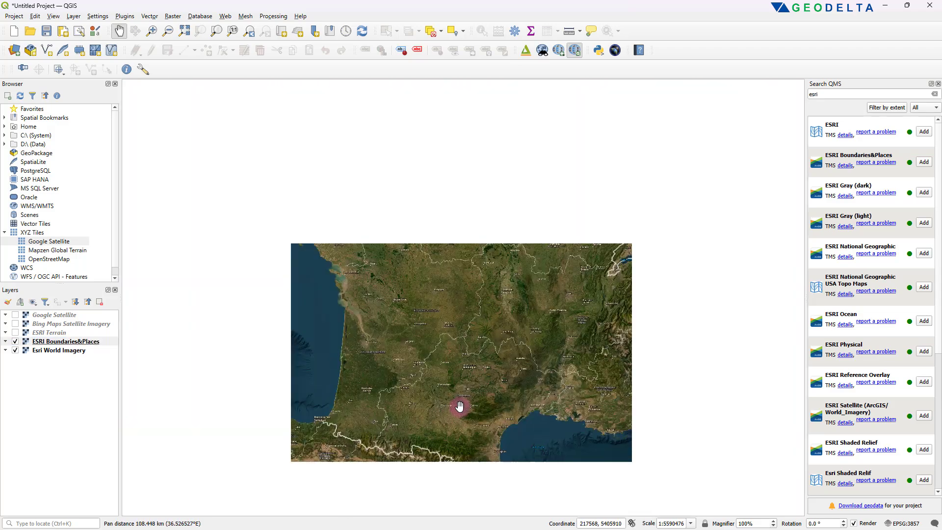
left_click_drag(463, 403, 480, 403)
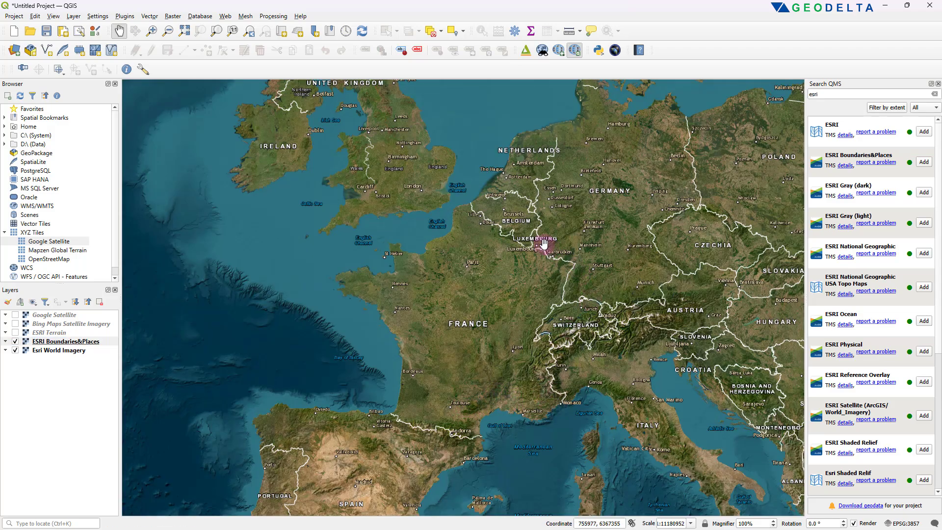
scroll(521, 217, "up", 4)
scroll(515, 262, "up", 1)
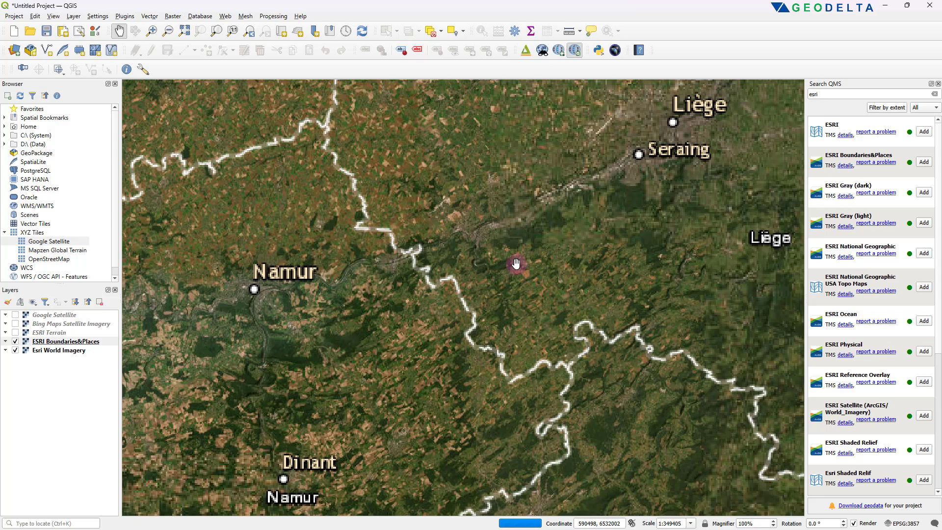
scroll(516, 264, "down", 2)
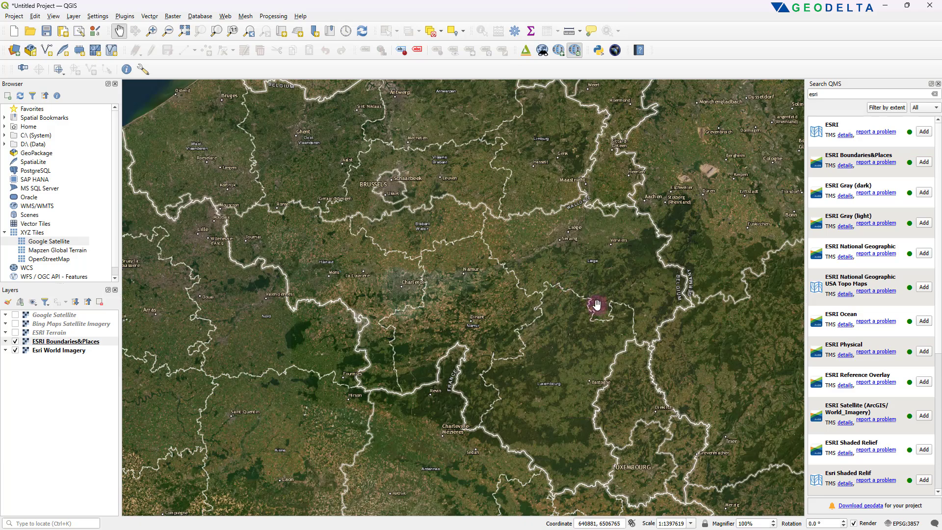
scroll(634, 279, "down", 1)
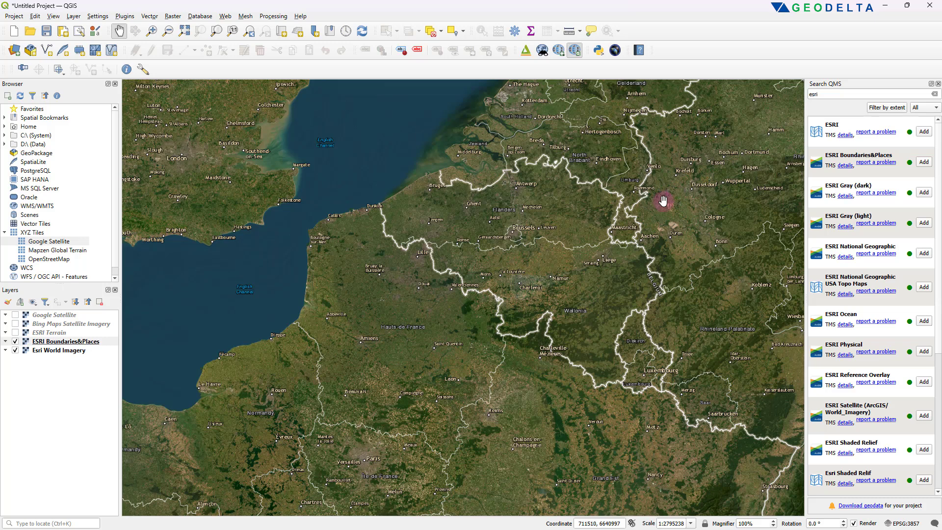
double_click(815, 94)
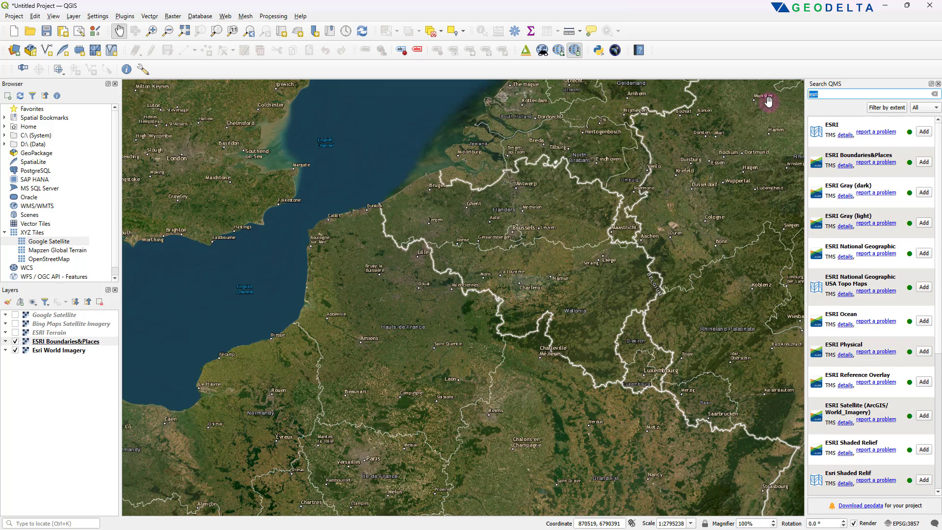
Step: Add the Waze basemap from a QMS search, hiding ESRI Boundaries&Places and Esri World Imagery
type("Waze")
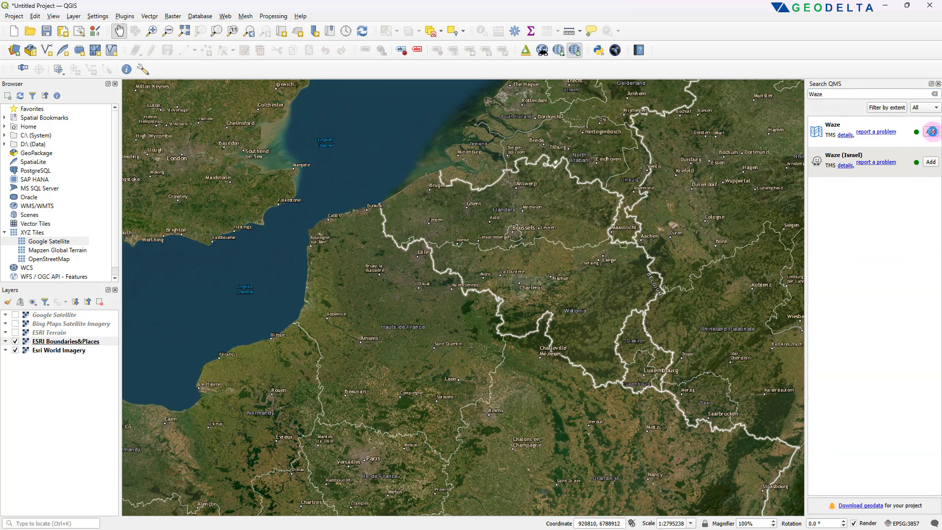
left_click(931, 131)
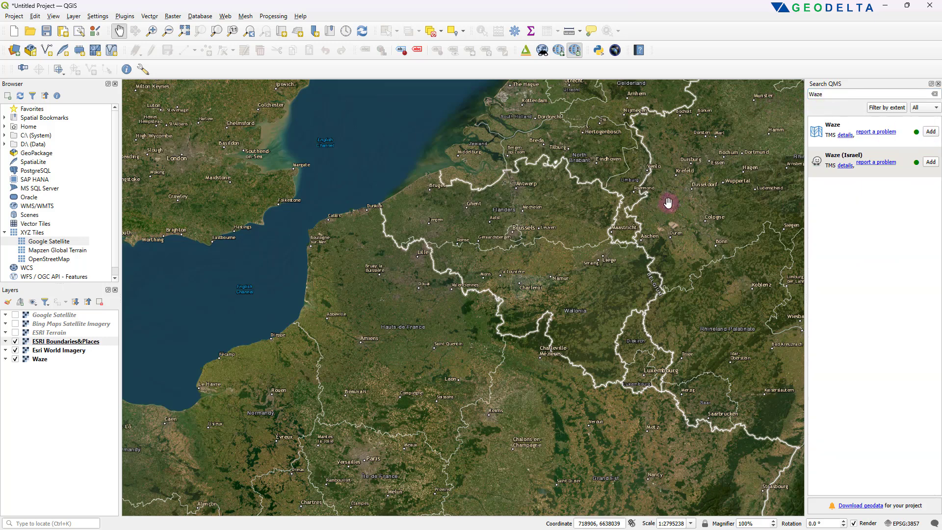
left_click(15, 342)
left_click(15, 350)
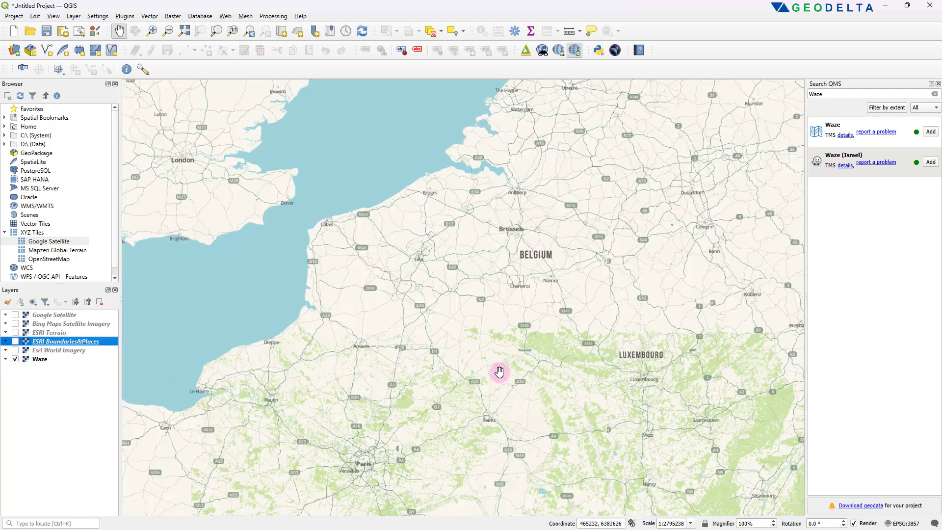
Step: Zoom and pan the Waze map from Brussels southwest to Halle's canal streets at 1:5459
scroll(501, 366, "up", 1)
left_click_drag(583, 215, 593, 343)
scroll(566, 280, "up", 2)
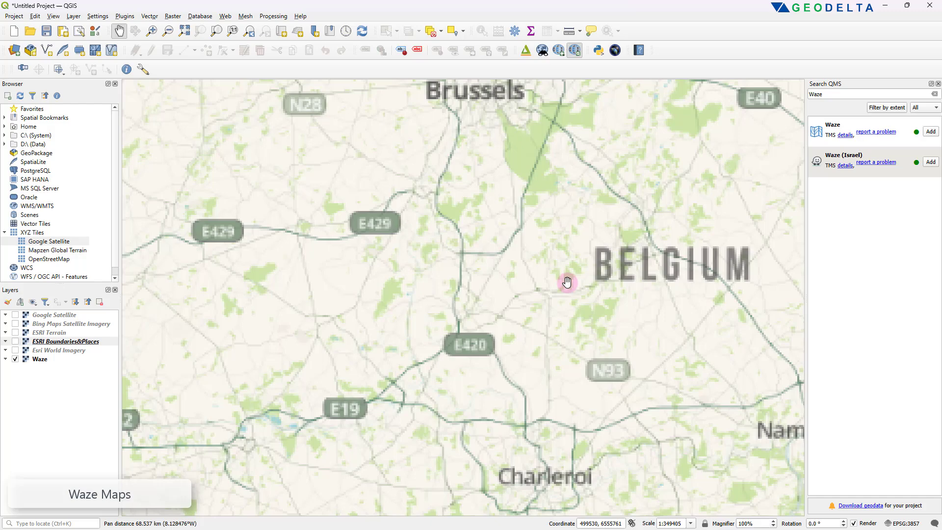
left_click_drag(547, 187, 547, 297)
scroll(536, 275, "up", 1)
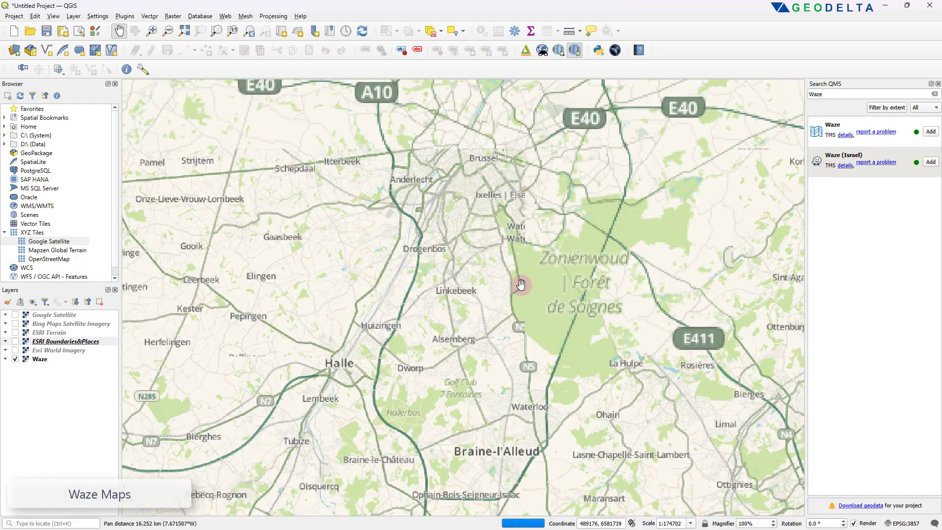
scroll(519, 282, "down", 1)
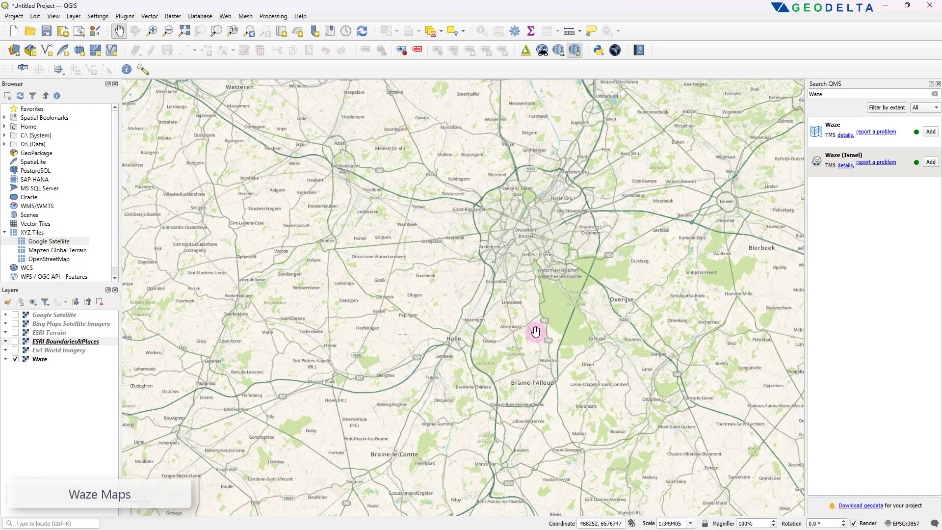
left_click_drag(548, 309, 589, 263)
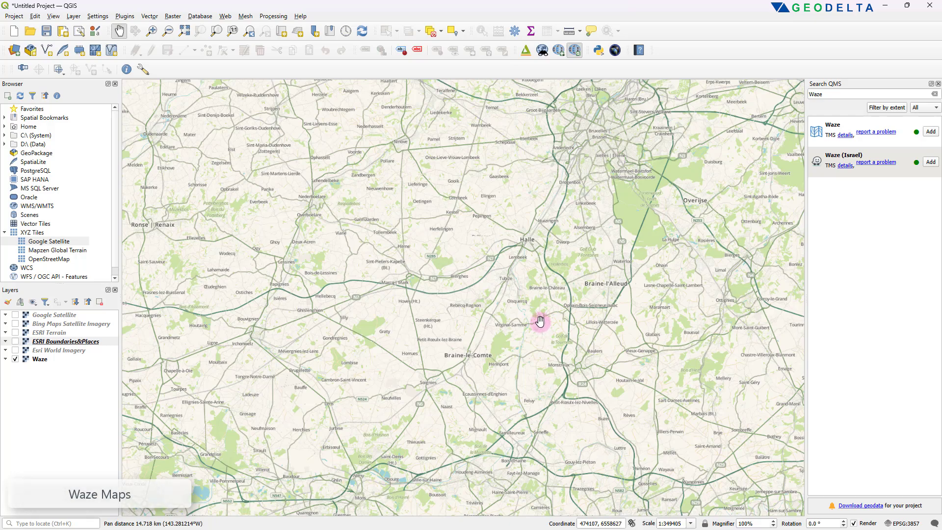
scroll(540, 319, "down", 3)
scroll(534, 279, "up", 4)
scroll(533, 279, "up", 5)
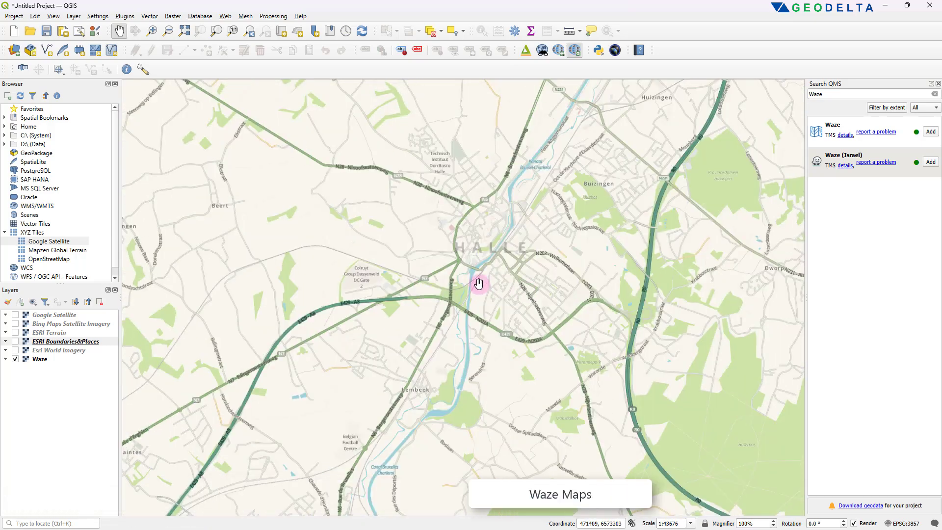
scroll(524, 273, "down", 1)
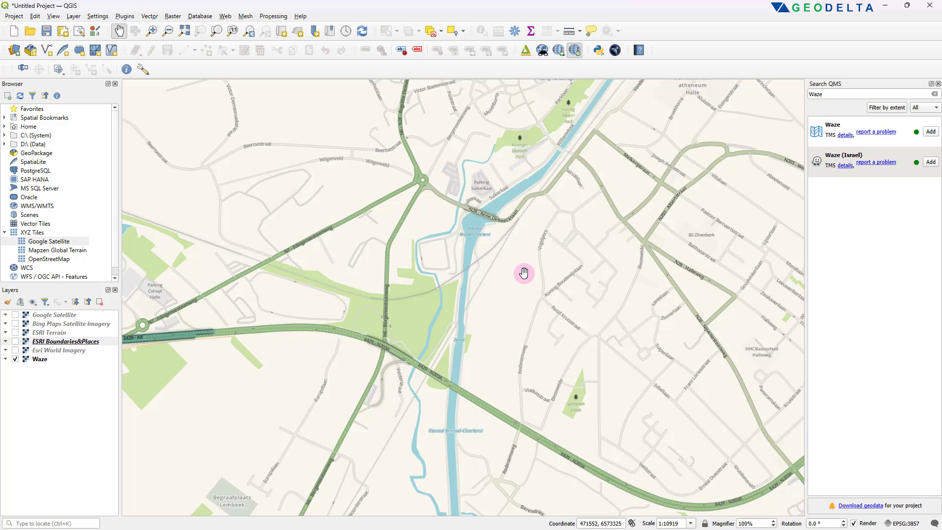
scroll(524, 274, "up", 1)
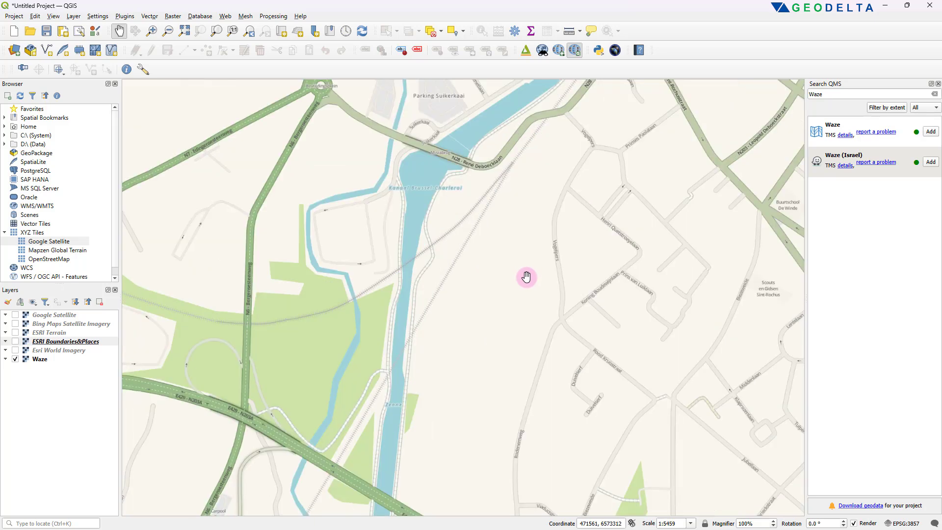
Step: Search QMS for 'Yand', add Yandex Satellite, and hide the Waze layer
key("ctrl+a")
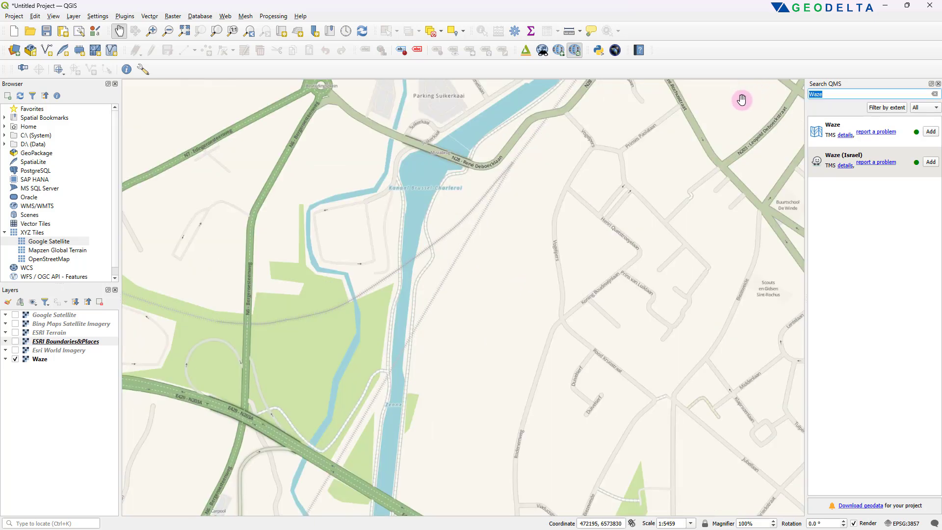
type("Yandex")
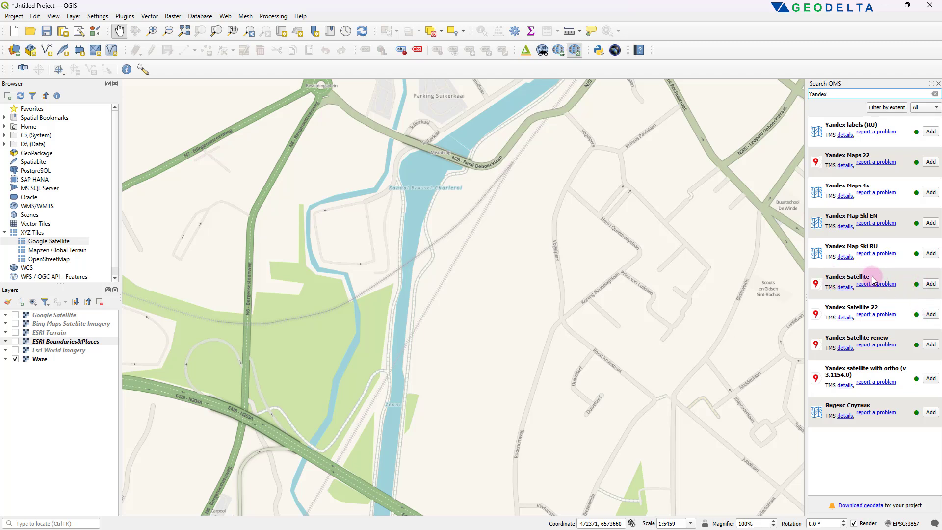
left_click(930, 283)
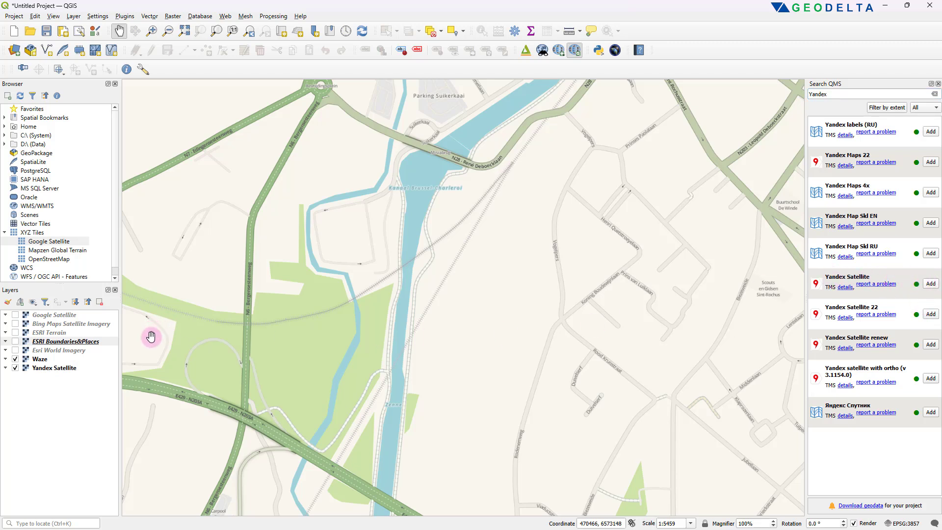
left_click(15, 359)
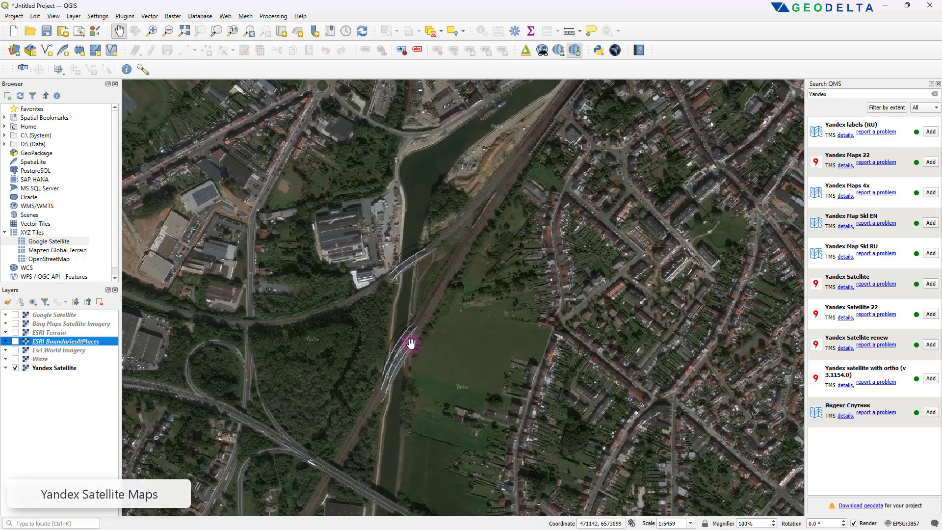
Step: Zoom and pan the Yandex imagery across town to farmland along the canal at 1:21838
scroll(439, 331, "down", 2)
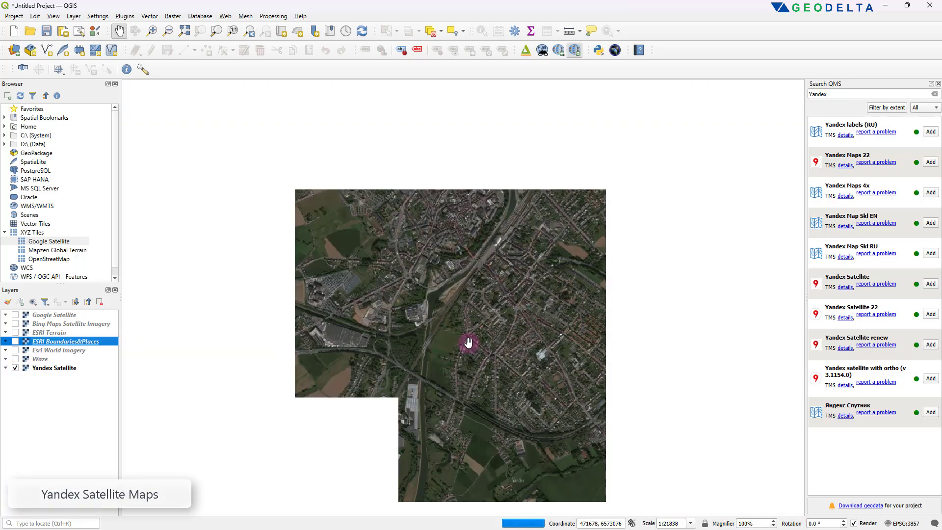
scroll(467, 342, "up", 2)
left_click_drag(360, 301, 628, 400)
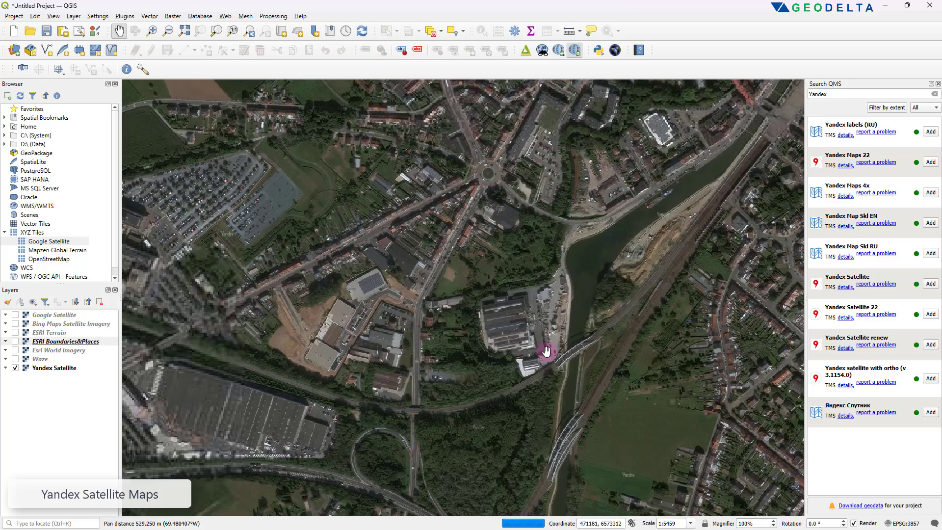
scroll(552, 351, "down", 1)
left_click_drag(498, 345, 572, 375)
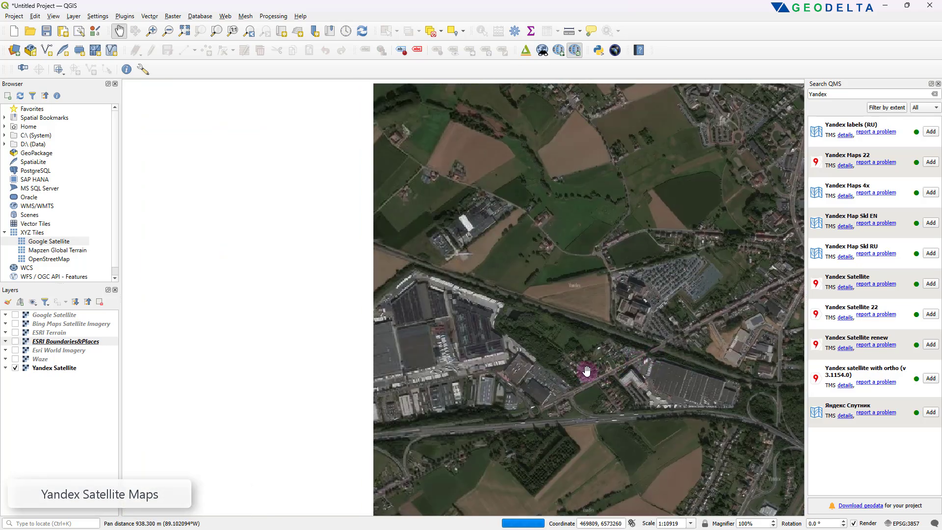
scroll(538, 370, "down", 1)
scroll(532, 372, "down", 1)
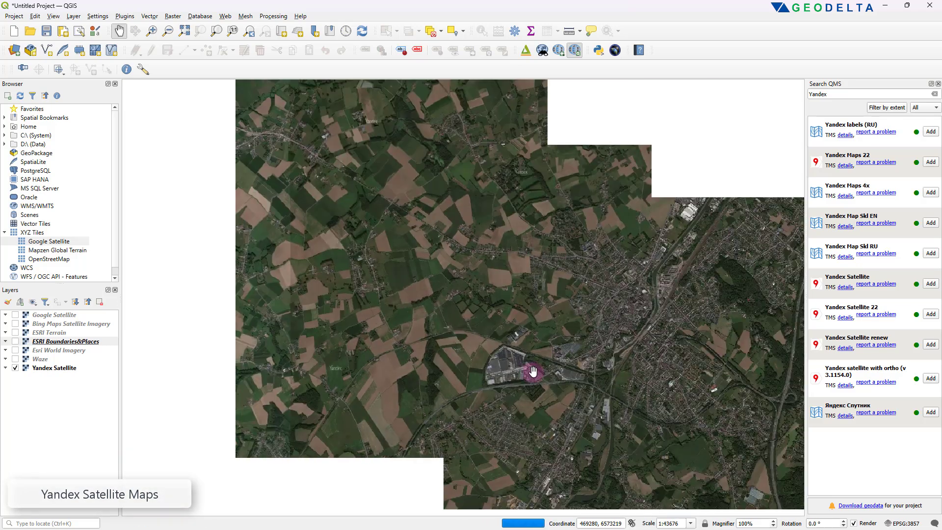
scroll(524, 377, "up", 3)
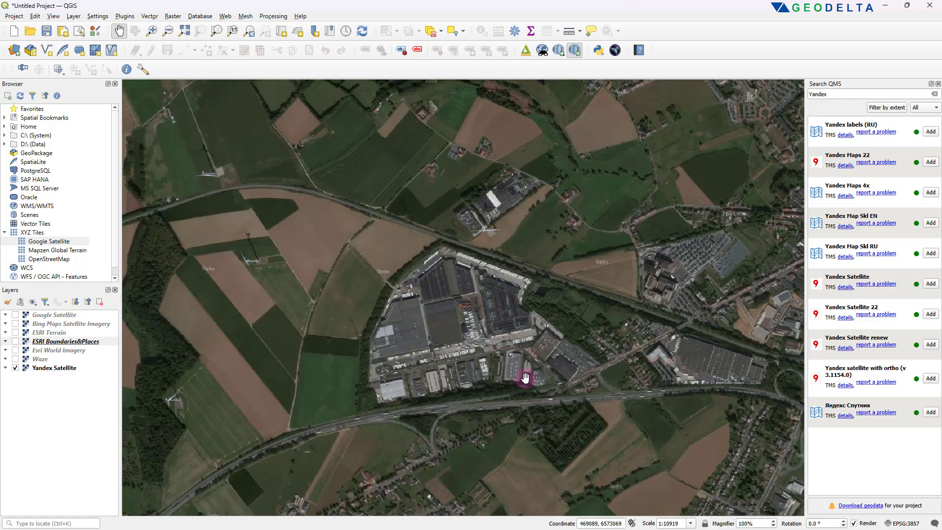
scroll(528, 377, "down", 2)
left_click_drag(570, 446, 578, 370)
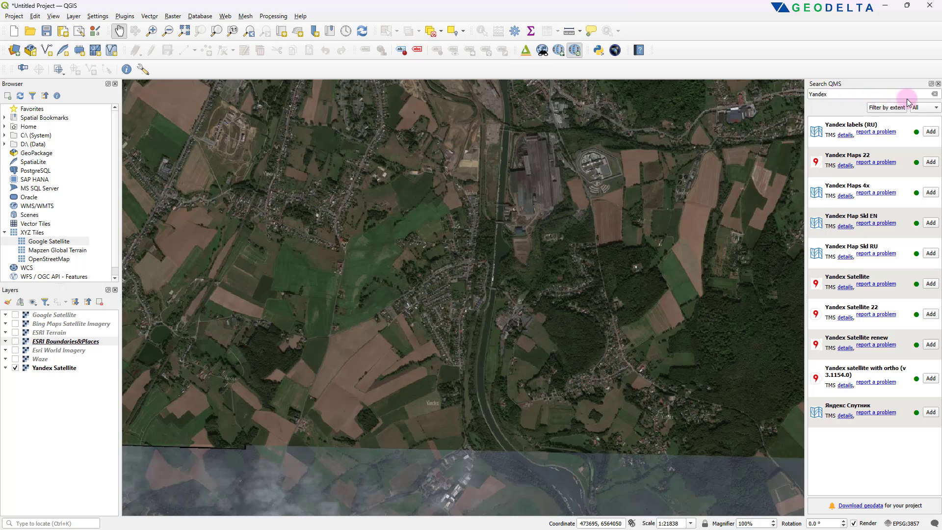
Step: Search QMS for 'google', add Google Terrain Hybrid, and hide Yandex Satellite
left_click(932, 96)
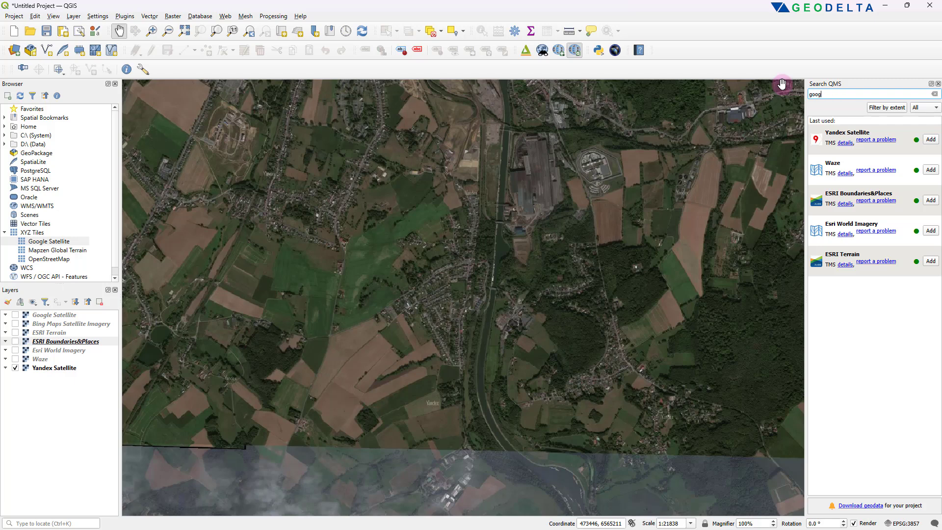
key("Return")
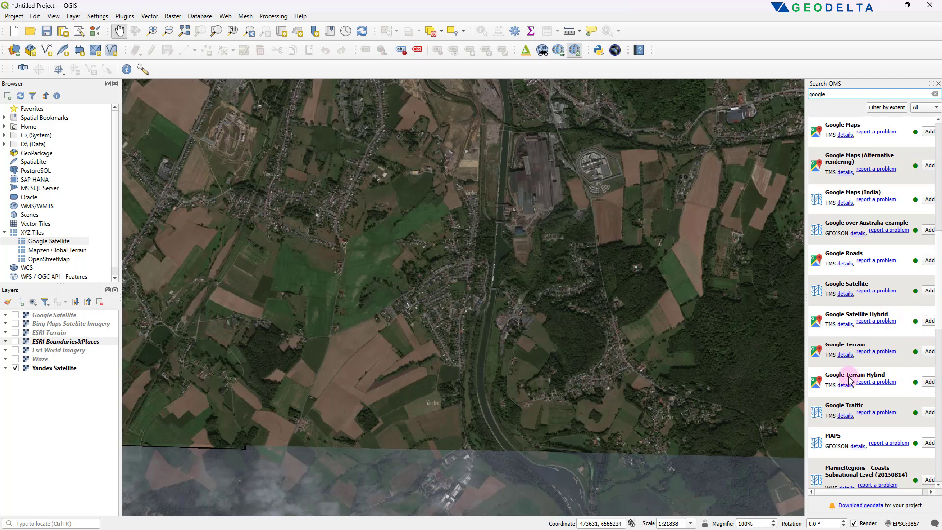
left_click(928, 383)
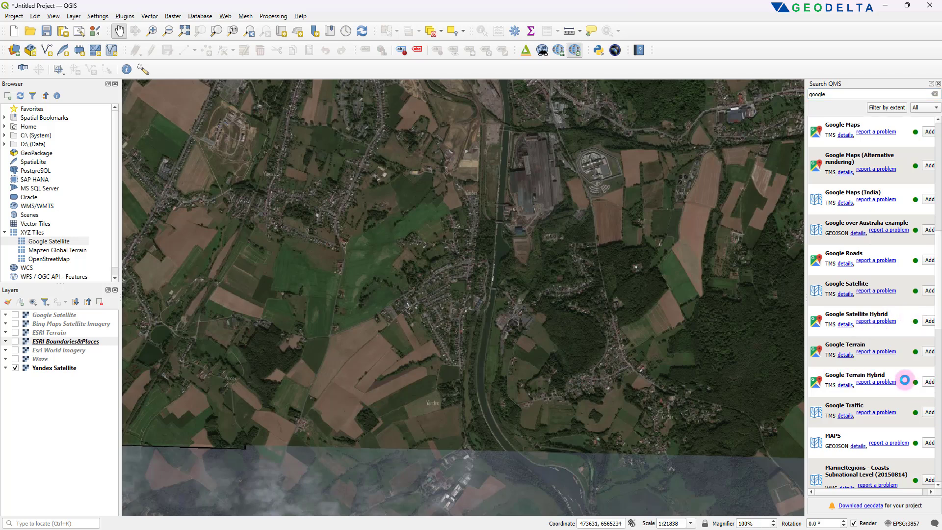
left_click(16, 367)
Step: View Google Terrain Hybrid over Tubize's streets, then zoom out and pan to Florida and the southeastern US
scroll(441, 377, "down", 4)
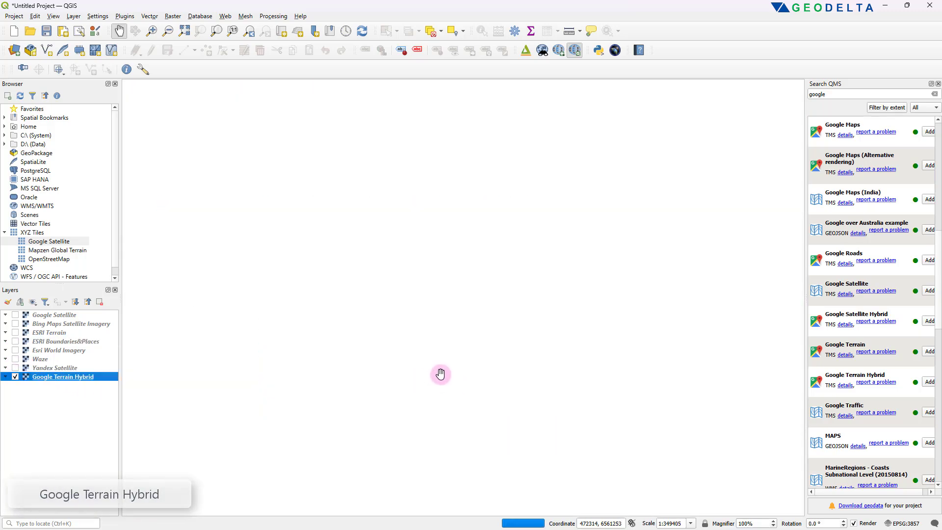
scroll(512, 361, "up", 4)
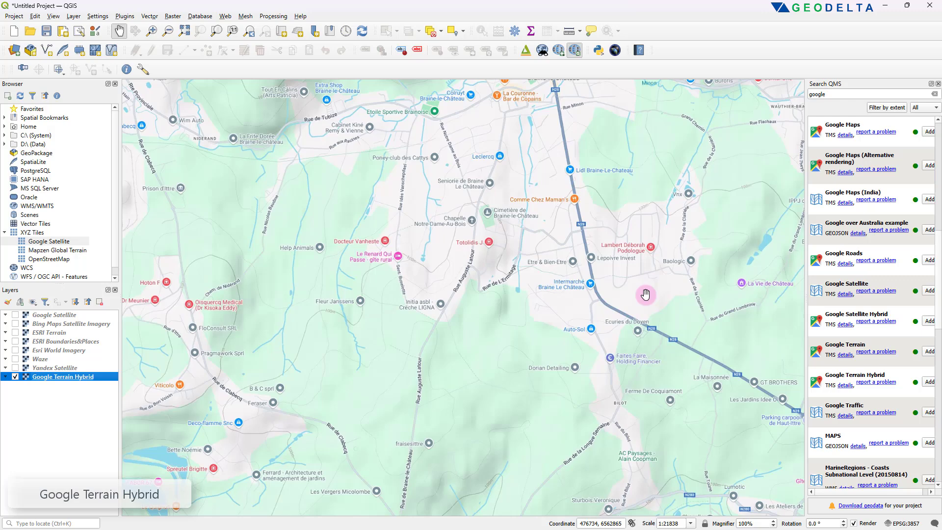
scroll(645, 294, "up", 1)
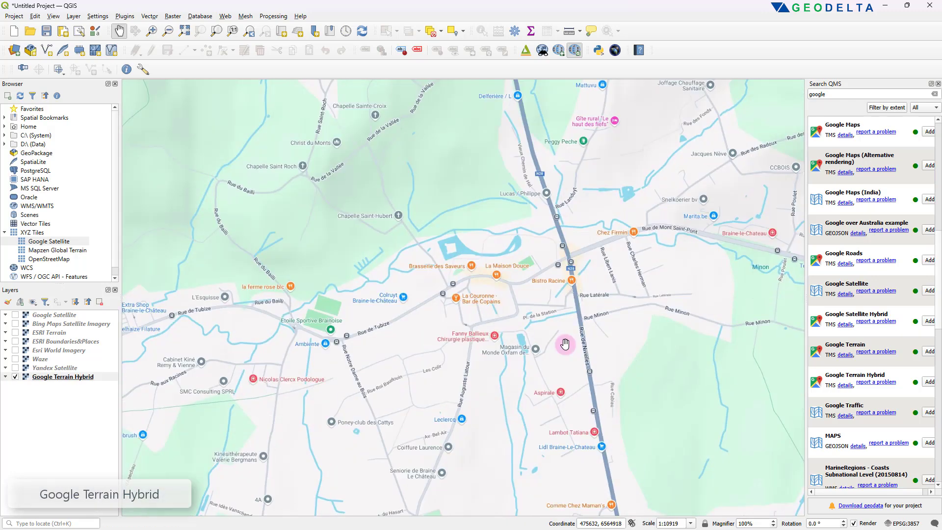
left_click_drag(412, 342, 515, 347)
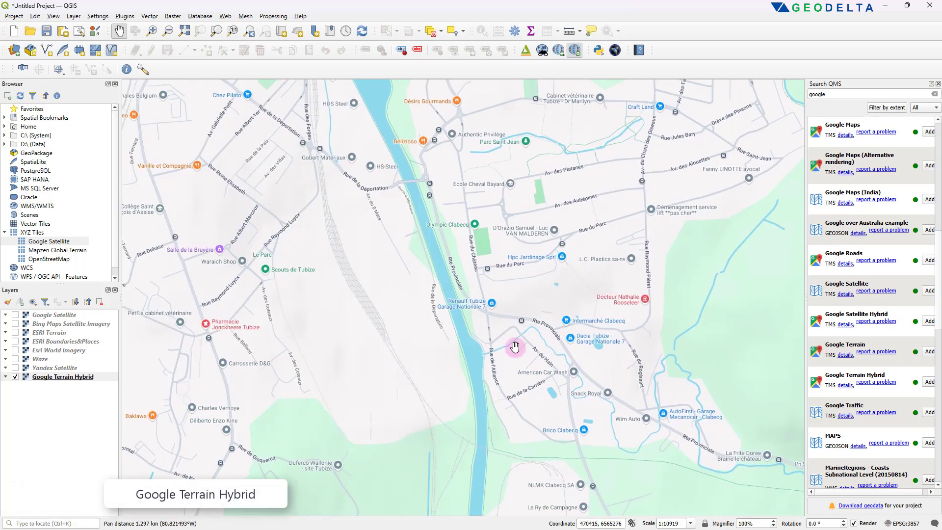
scroll(515, 347, "down", 13)
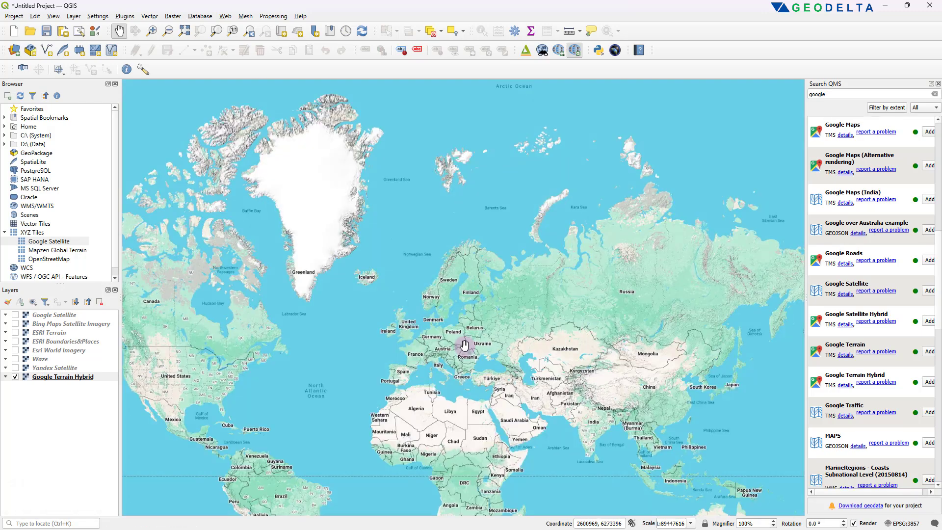
left_click_drag(423, 378, 535, 324)
left_click_drag(357, 290, 406, 328)
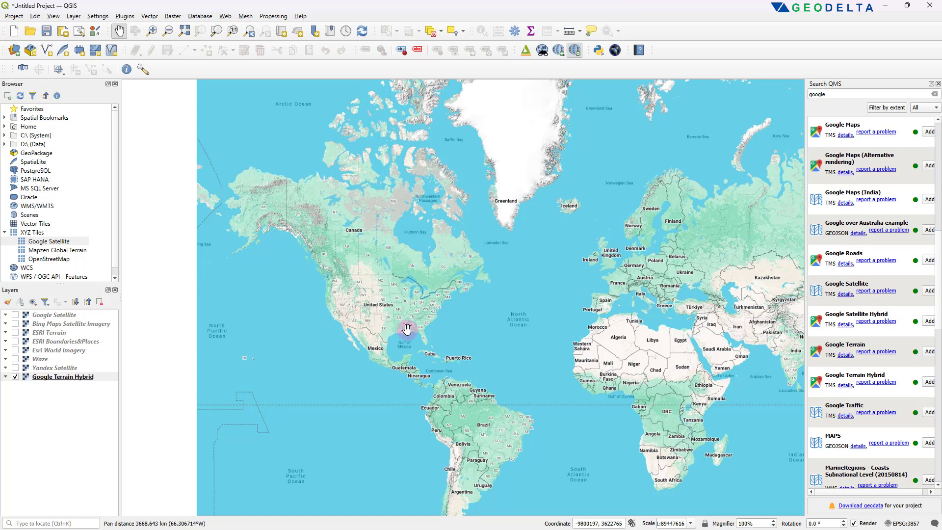
scroll(407, 327, "up", 7)
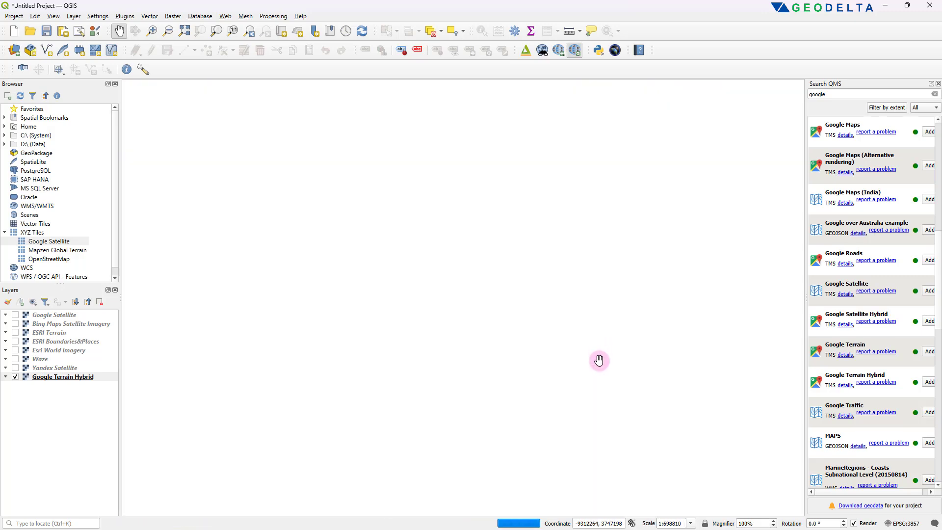
scroll(505, 372, "down", 4)
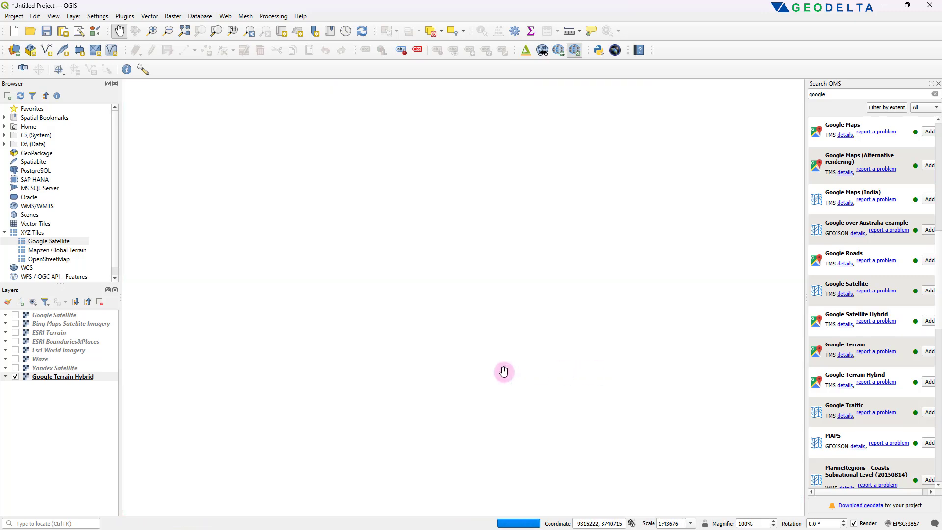
left_click_drag(532, 270, 545, 361)
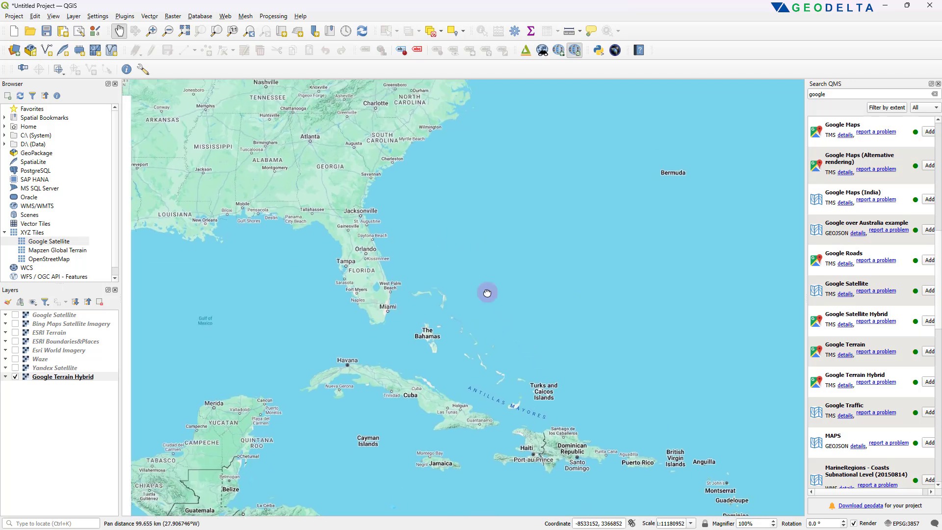
left_click_drag(486, 293, 538, 336)
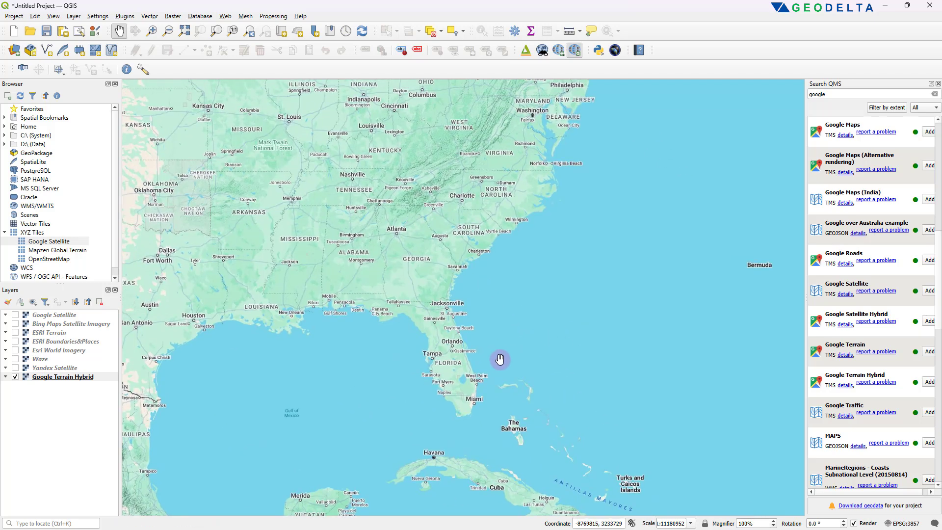